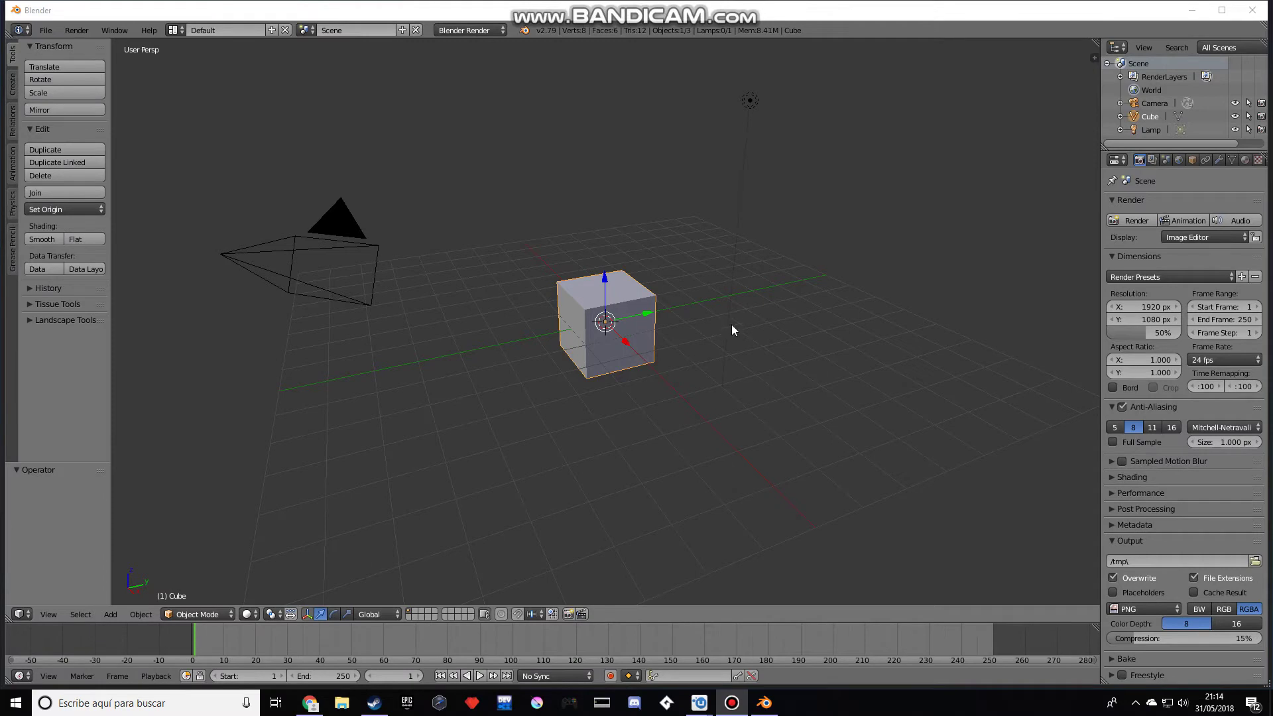
Replace the tool shelf with the properties region and start the Screencast Keys display
mouse_move(793, 367)
middle_down()
mouse_move(773, 380)
mouse_move(785, 383)
middle_up()
key(t)
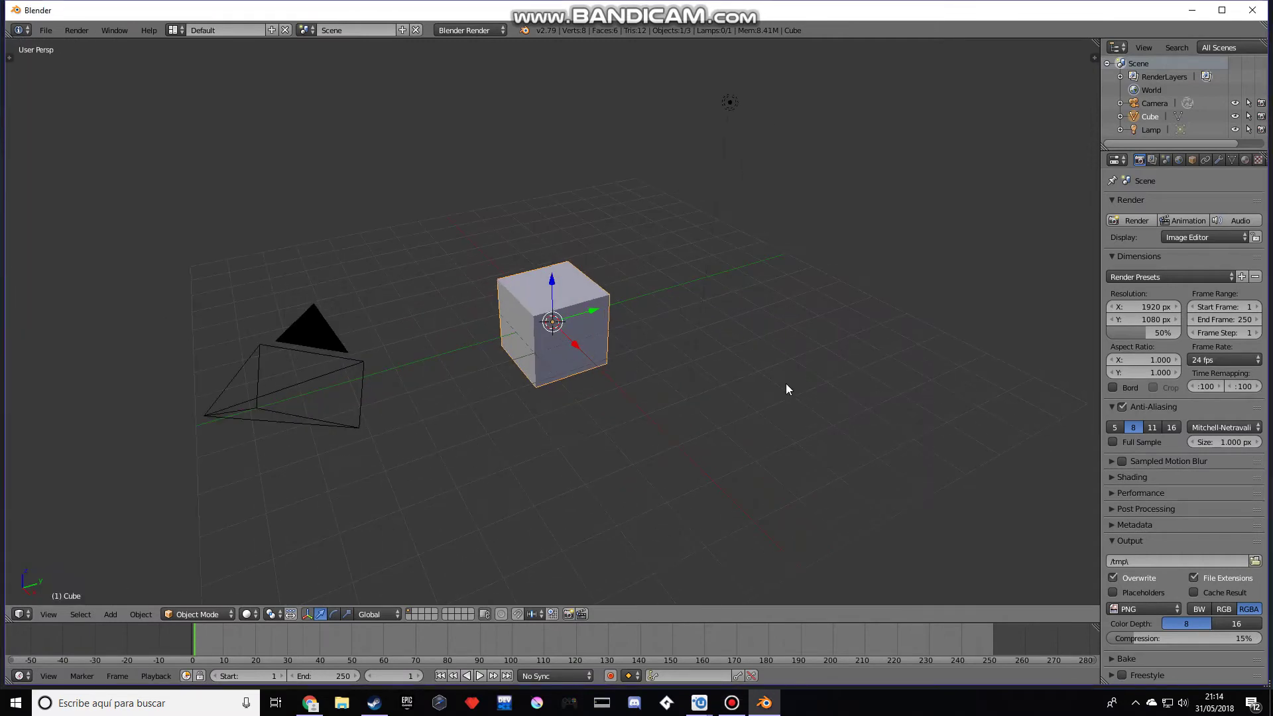
key(n)
scroll(1001, 585, down, 8)
scroll(1008, 578, down, 2)
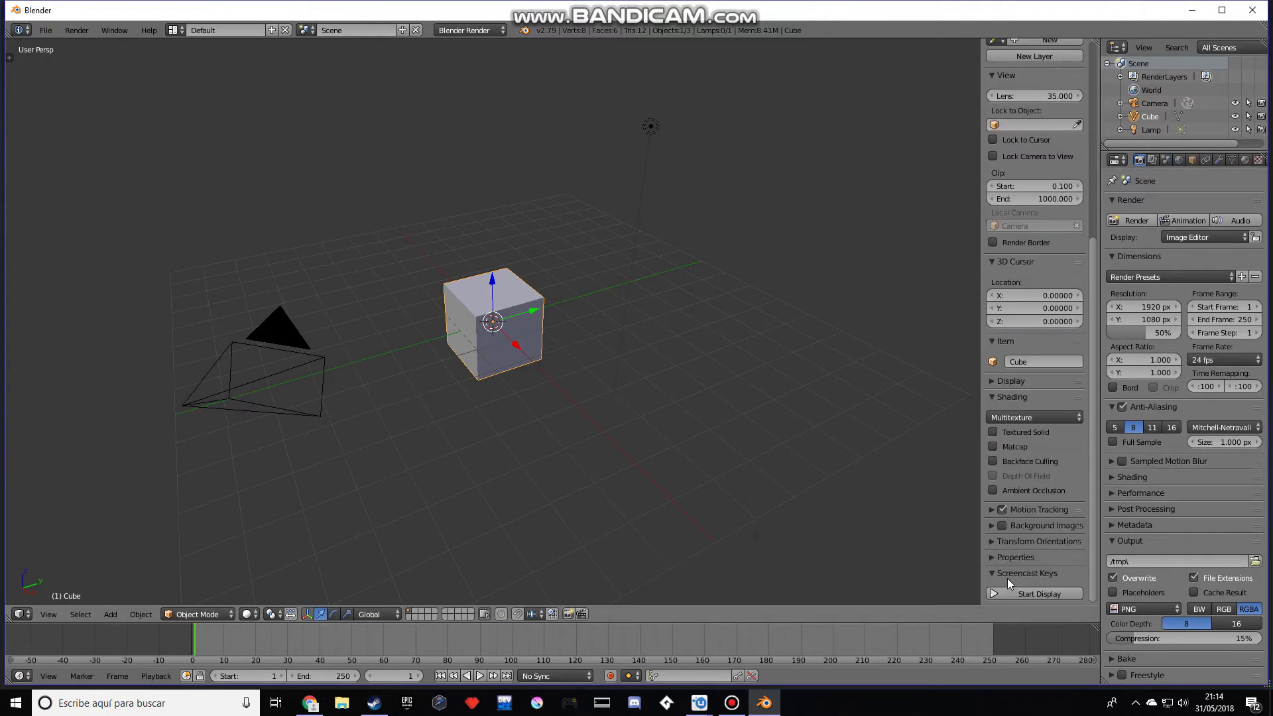
click(1019, 596)
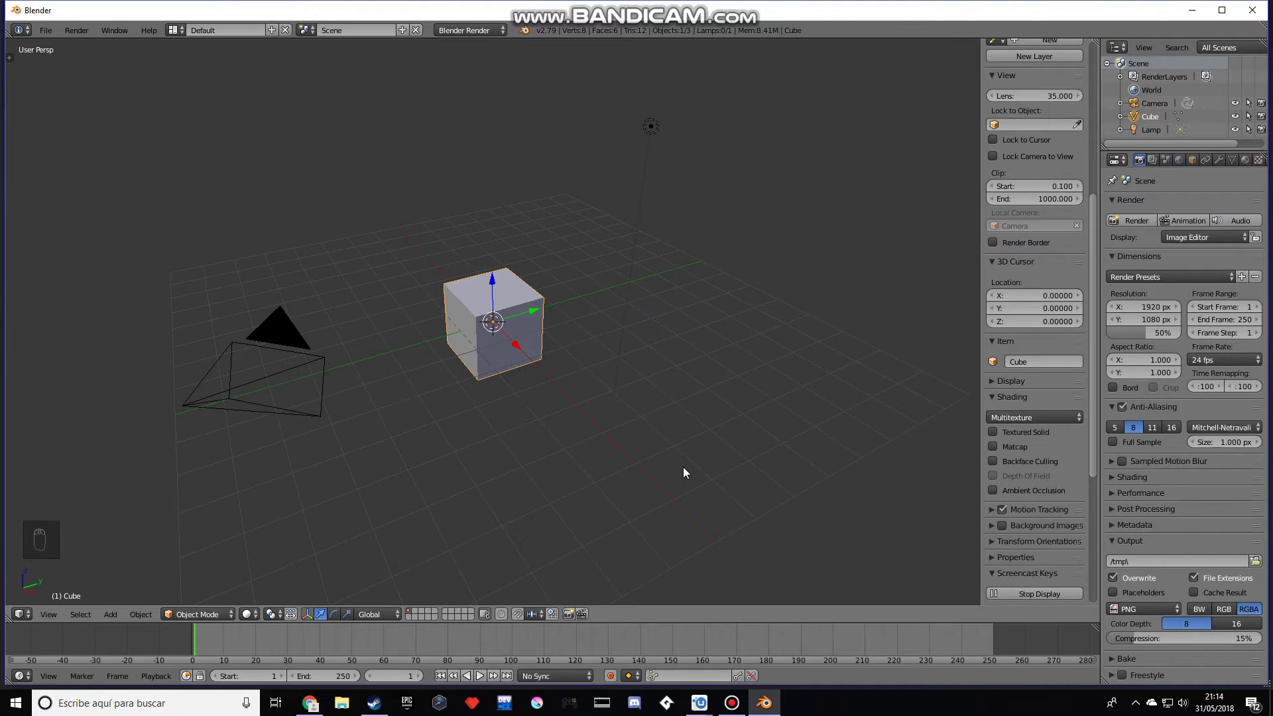
Delete every default object in the scene, including the cube, camera and lamp
key(a)
key(a)
key(a)
key(x)
click(702, 443)
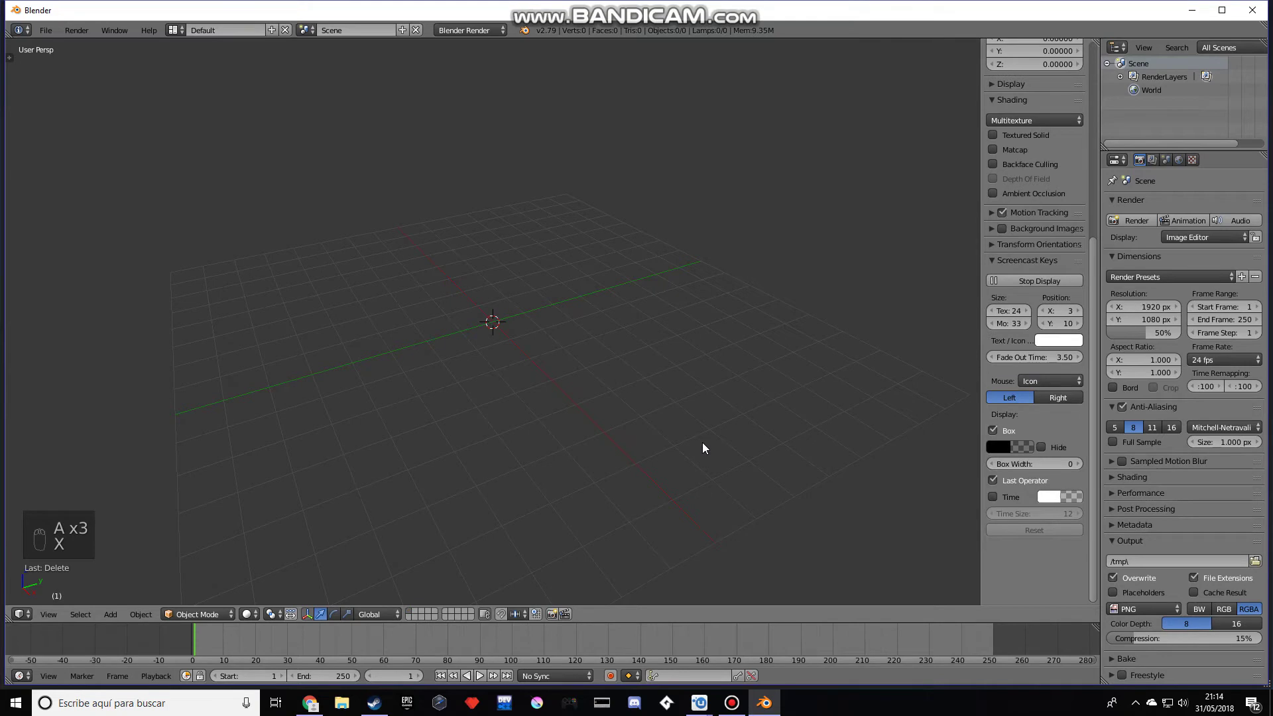
Add a Single Vert mesh at the origin and view it from the top in orthographic projection
key(e)
key(a)
key(a)
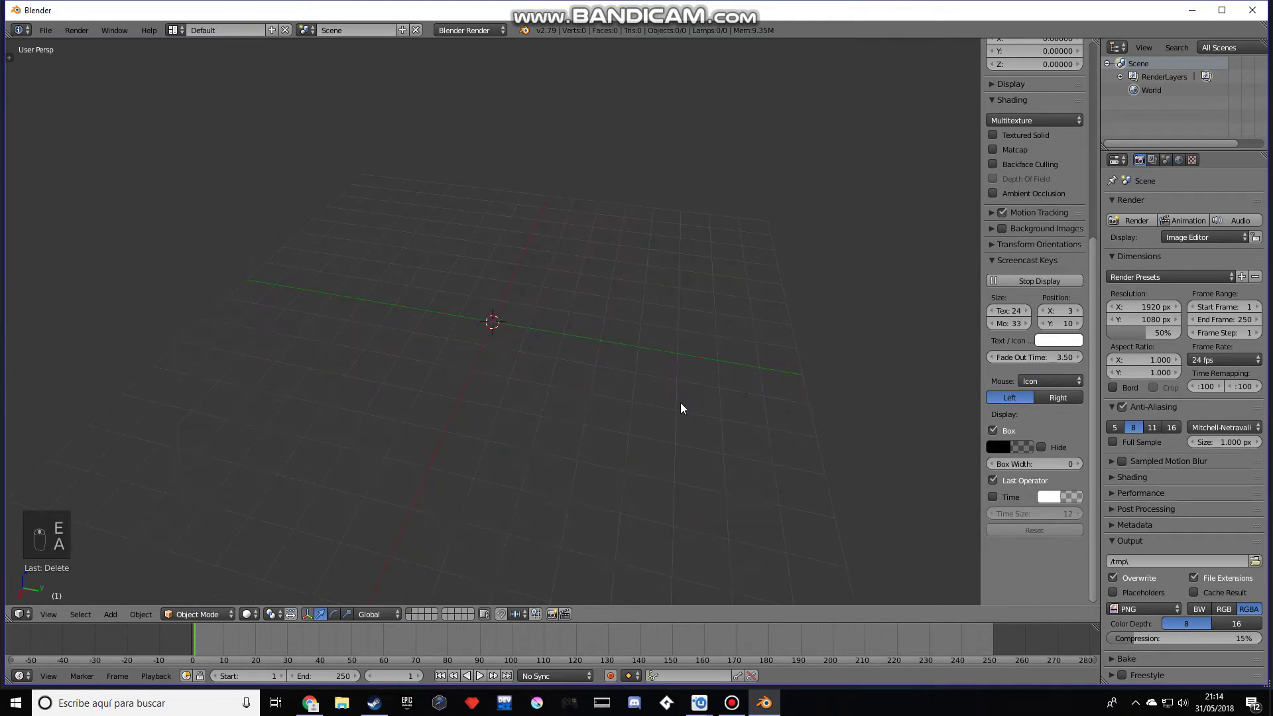
key(shift+a)
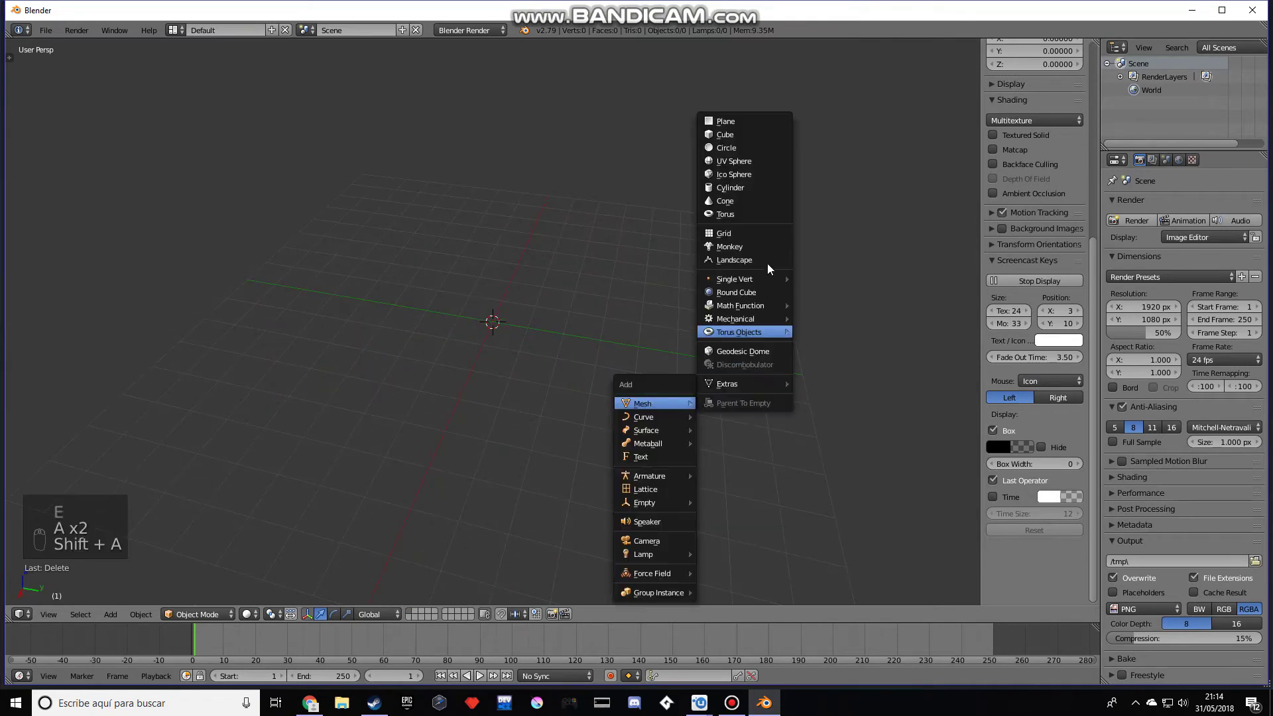
mouse_move(758, 279)
click(812, 279)
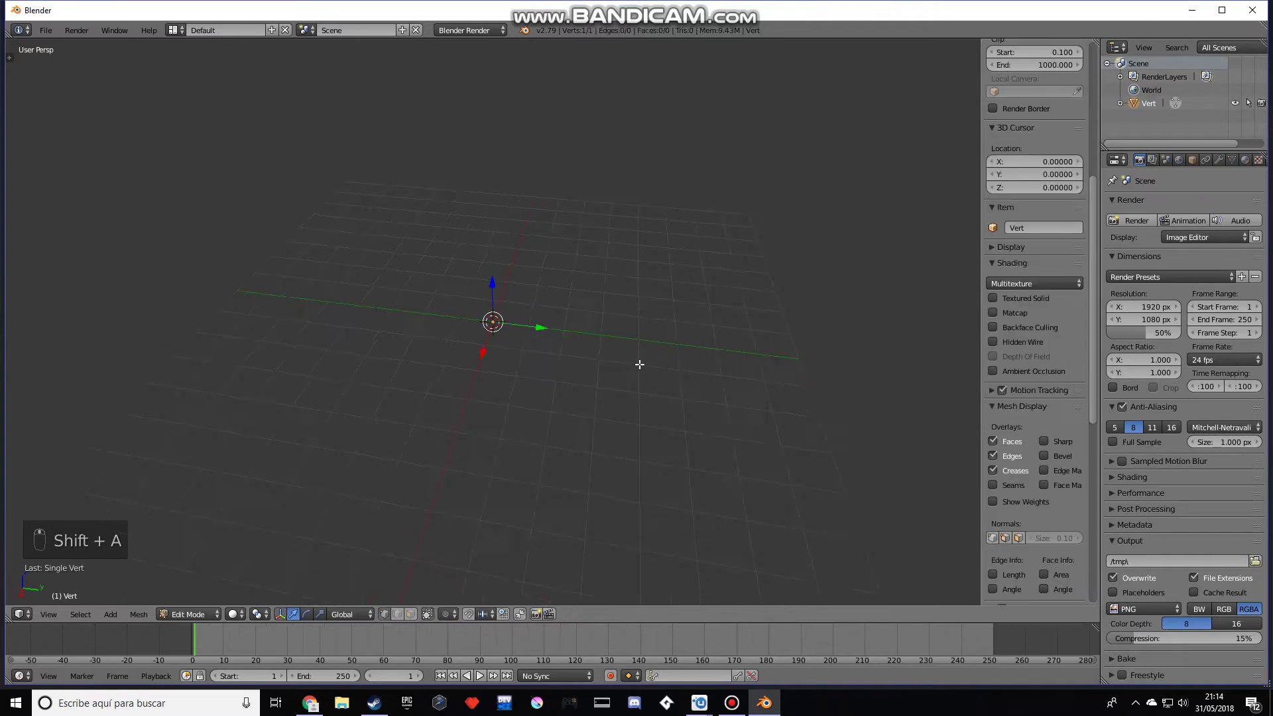
key(KP_7)
key(KP_5)
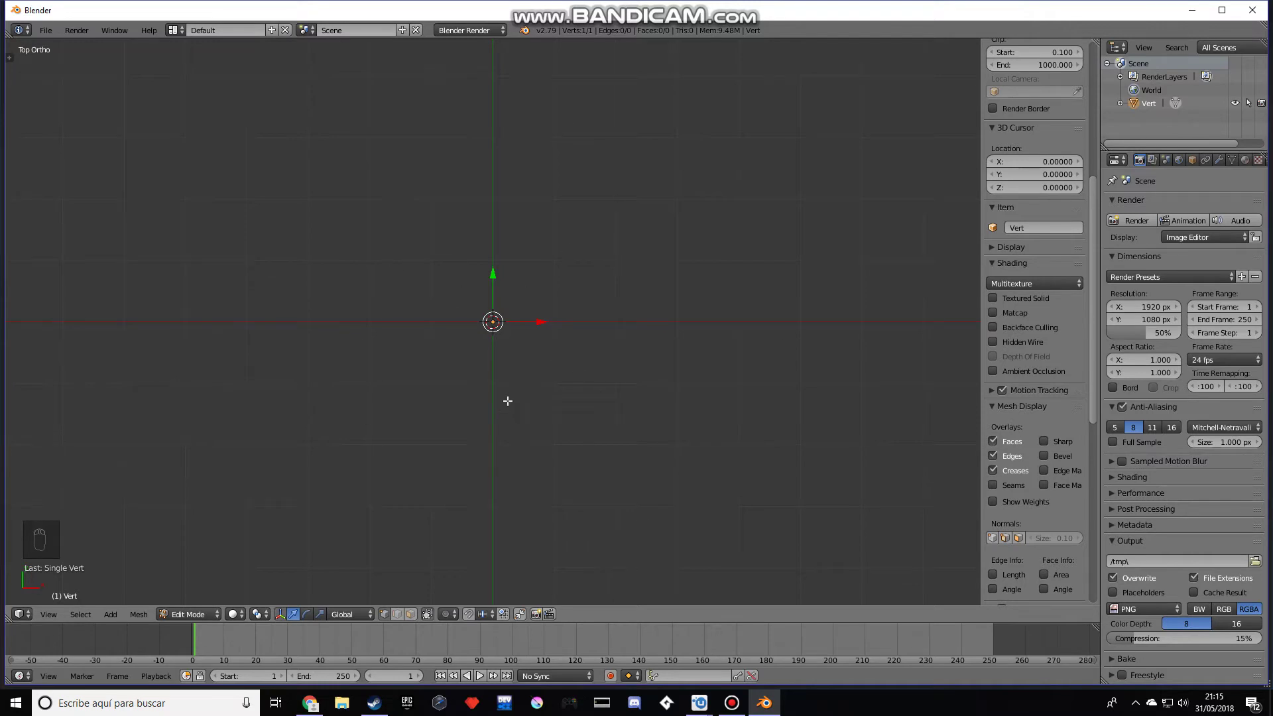
Extrude three vertices from the origin, rising toward positive X, to outline the upper edge of an axe blade
key(e)
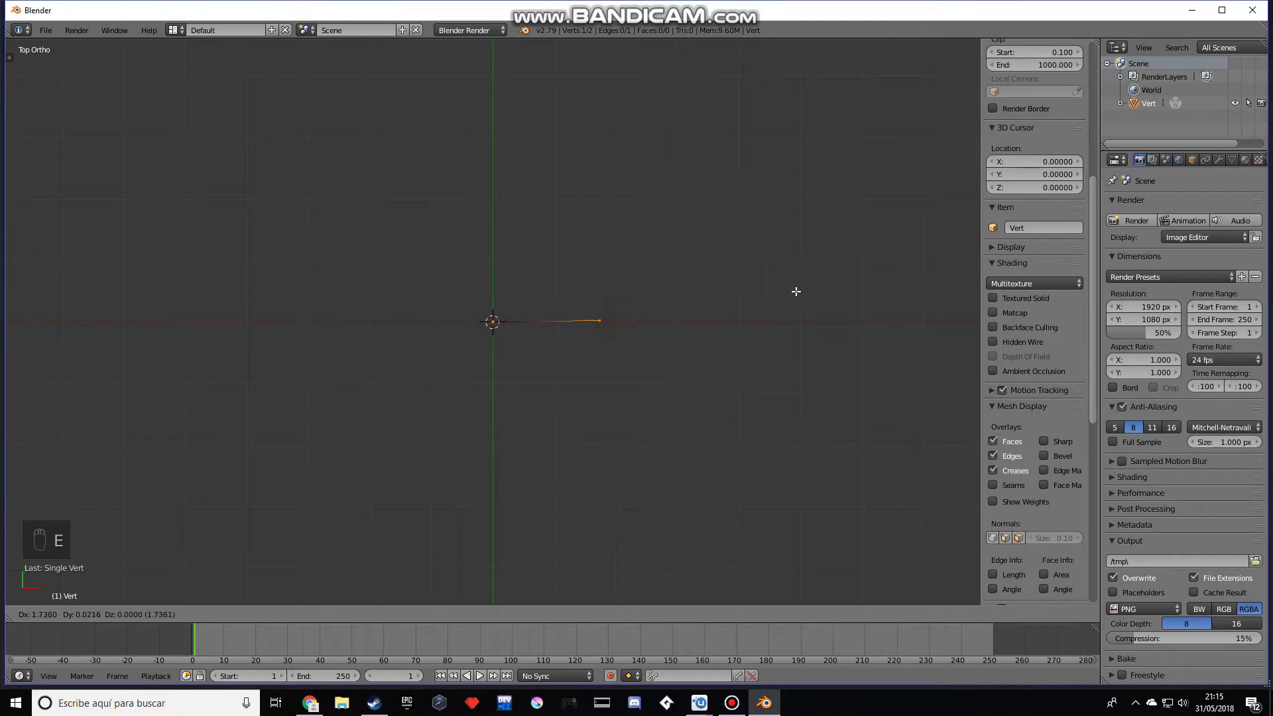
click(815, 275)
key(e)
click(921, 250)
key(e)
click(41, 188)
Extrude five more vertices downward in a shallow arc to outline the blade's cutting edge, undoing the surplus extrusion
scroll(730, 327, down, 2)
key(e)
click(760, 373)
key(e)
click(772, 450)
right_drag(739, 298, 747, 295)
click(738, 301)
right_click(748, 371)
key(e)
click(769, 484)
key(e)
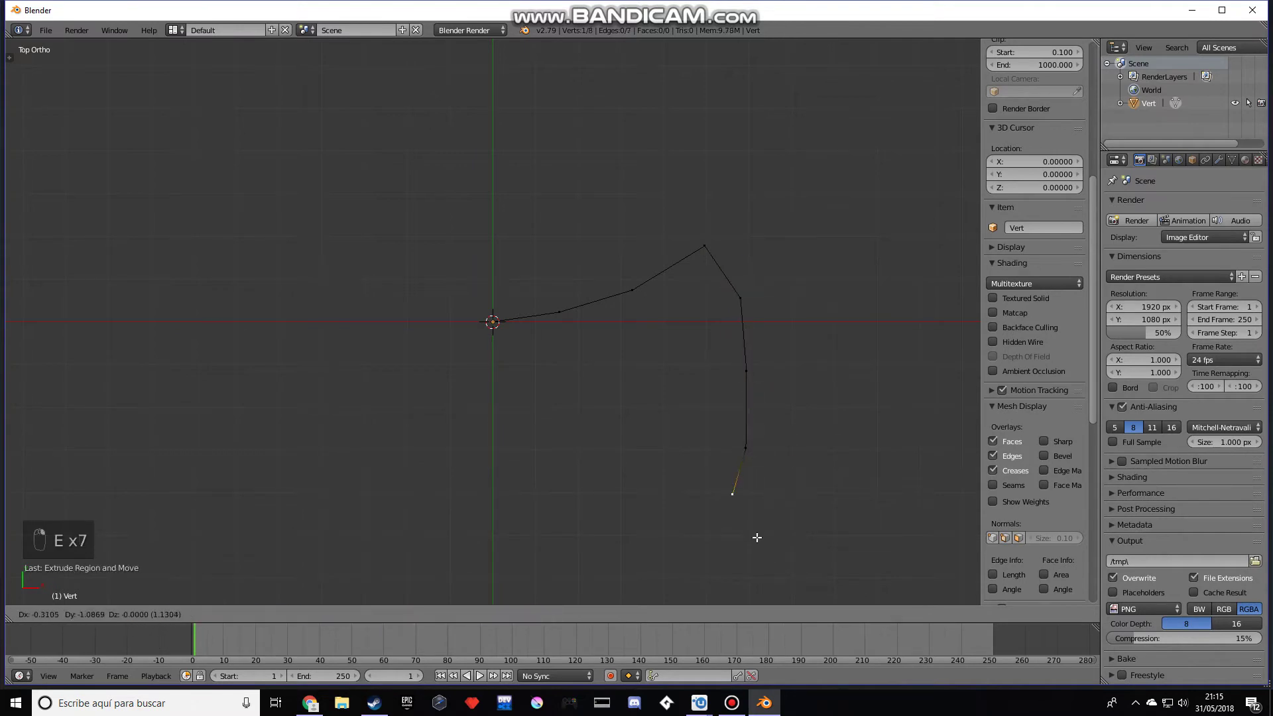
click(762, 546)
key(e)
click(740, 590)
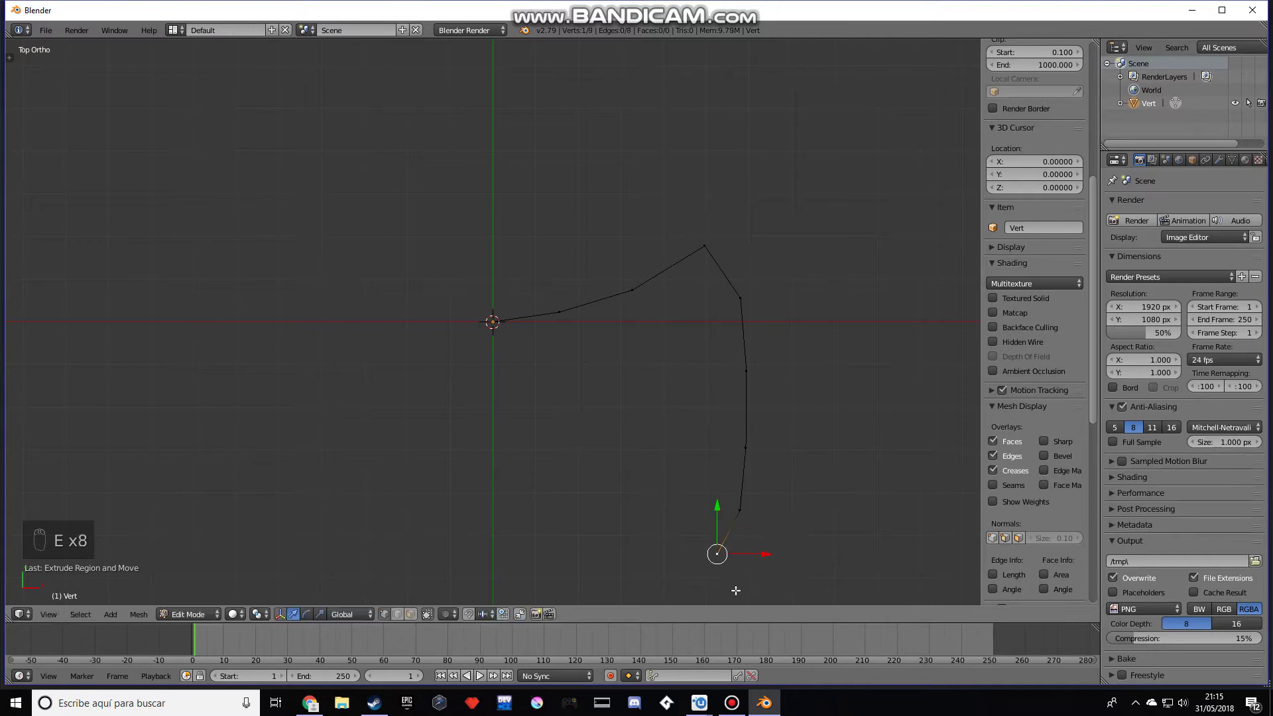
key(e)
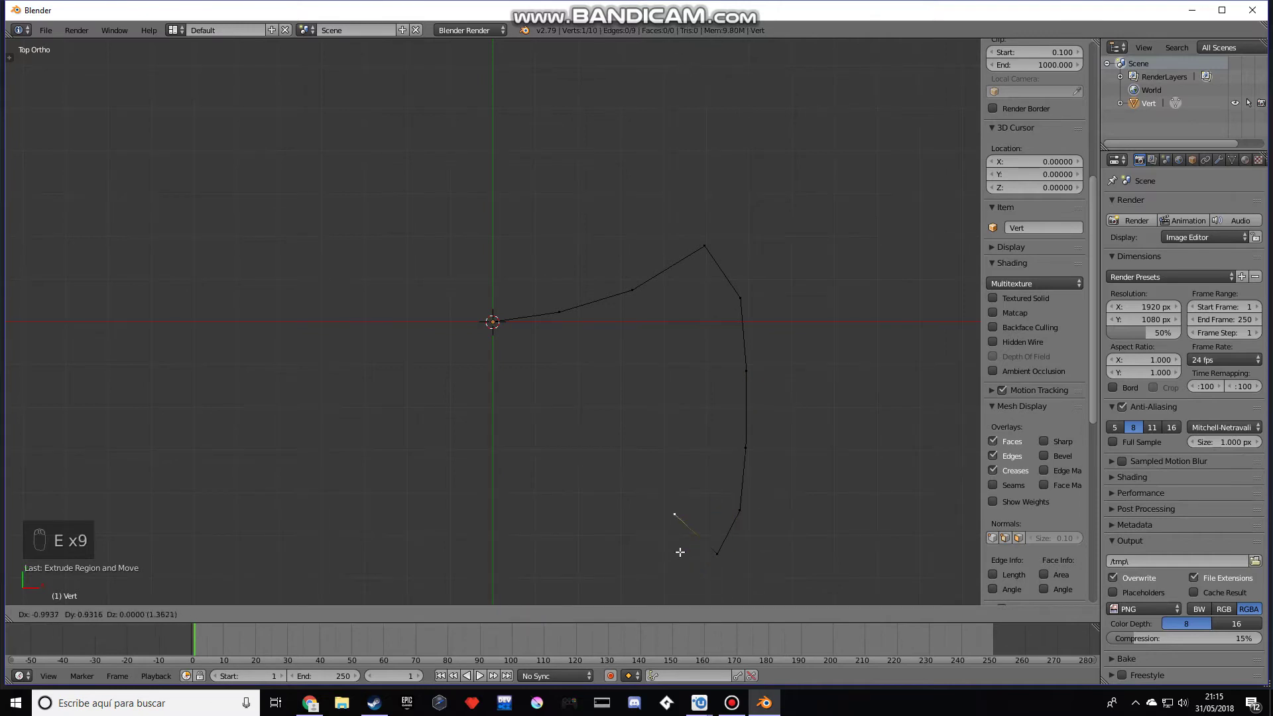
click(679, 575)
key(ctrl+z)
Extrude the origin vertex downward along Y, then extrude three more vertices outward to outline the blade's lower edge
right_click(479, 325)
key(e)
key(y)
click(536, 467)
key(e)
click(657, 483)
key(e)
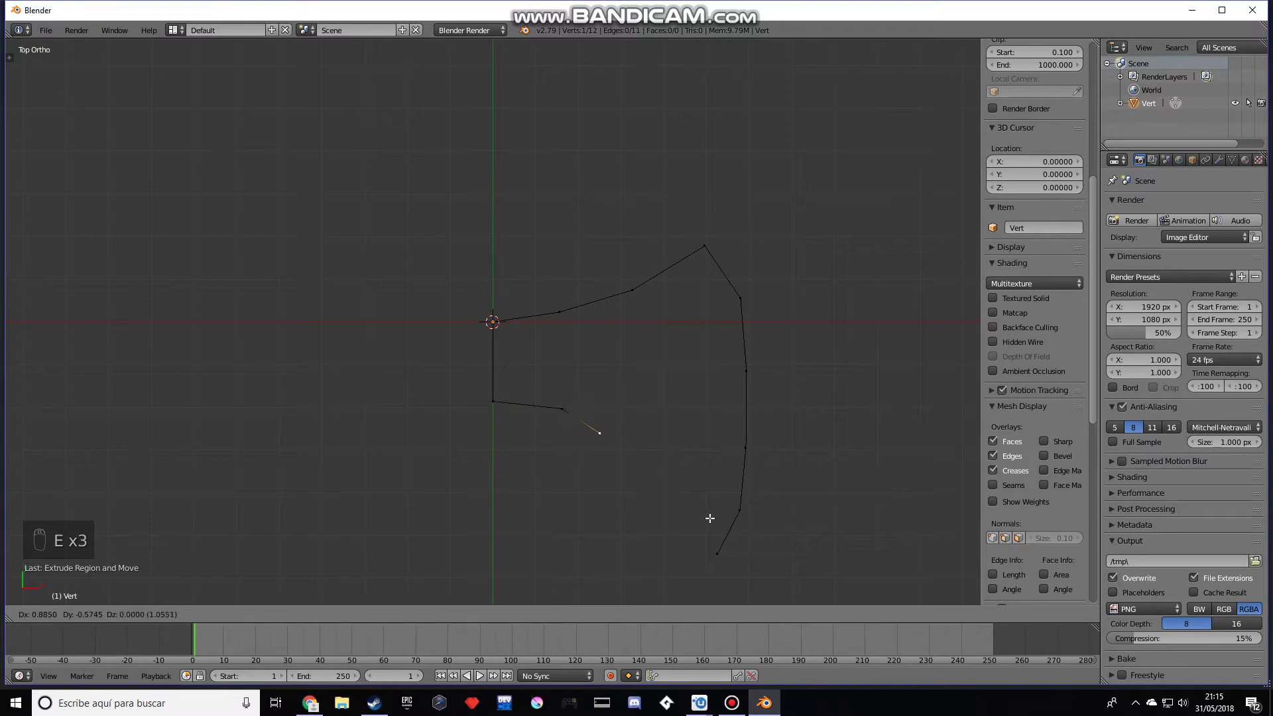
click(731, 537)
key(e)
click(768, 595)
Undo the surplus extrusion and close the outline with an edge between the lower edge's end and the cutting edge's tip
key(e)
click(803, 92)
key(ctrl+z)
shift+right_click(722, 547)
key(f)
scroll(742, 490, down, 2)
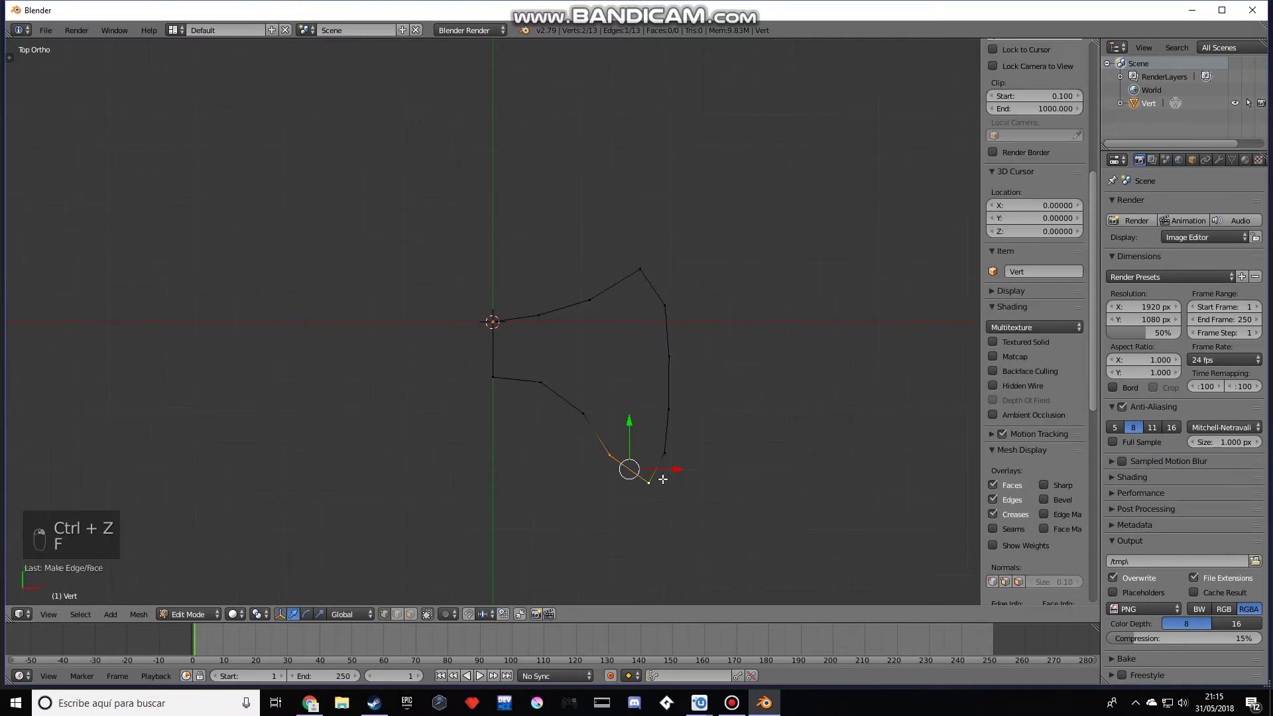
Reposition individual vertices along the cutting edge to give it a rounder outward curve, then leave Edit Mode
mouse_move(643, 446)
mouse_down()
mouse_move(644, 470)
mouse_move(660, 458)
mouse_up()
drag(690, 500, 679, 502)
right_click(668, 410)
drag(670, 372, 710, 410)
click(709, 410)
key(ctrl+z)
right_click(679, 365)
shift+right_click(683, 402)
drag(711, 381, 725, 356)
right_click(676, 366)
right_click(672, 398)
drag(690, 404, 704, 411)
key(Tab)
scroll(709, 437, down, 5)
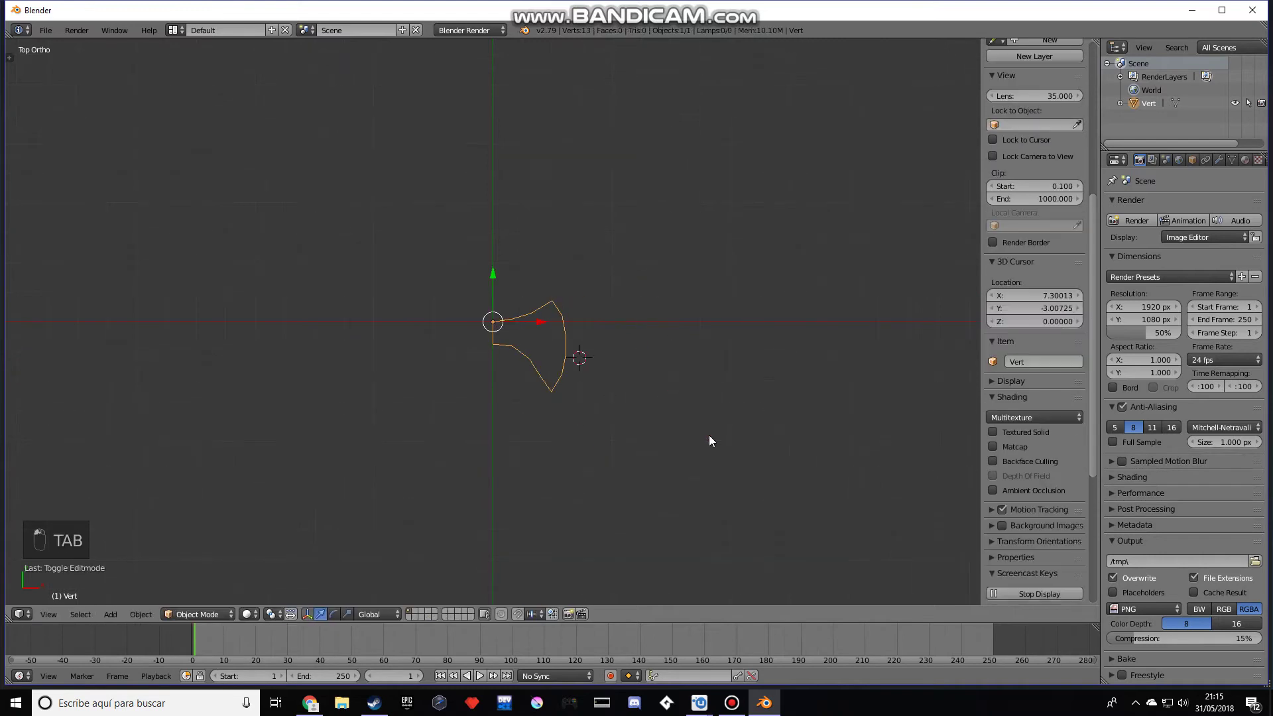
Select all vertices of the blade outline and fill it with a face
key(Tab)
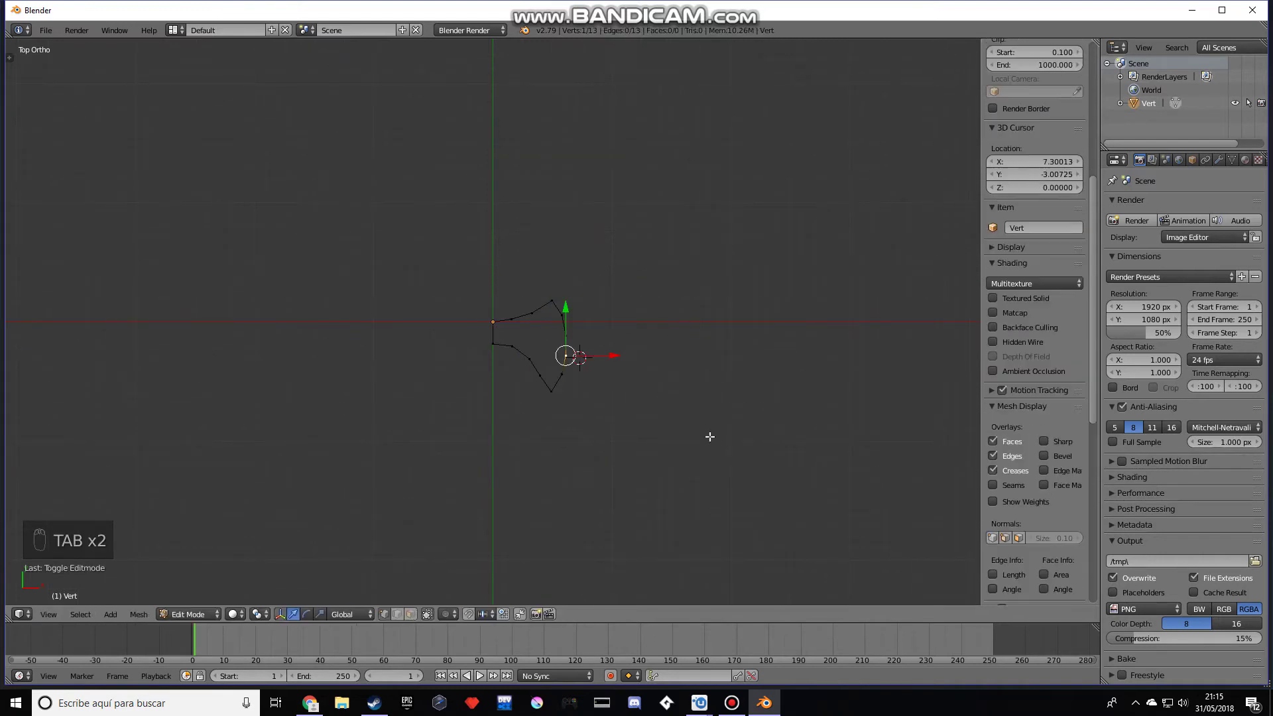
key(Tab)
scroll(769, 499, up, 6)
middle_drag(769, 498, 725, 411)
key(Tab)
key(a)
key(a)
key(a)
key(a)
key(a)
key(a)
key(a)
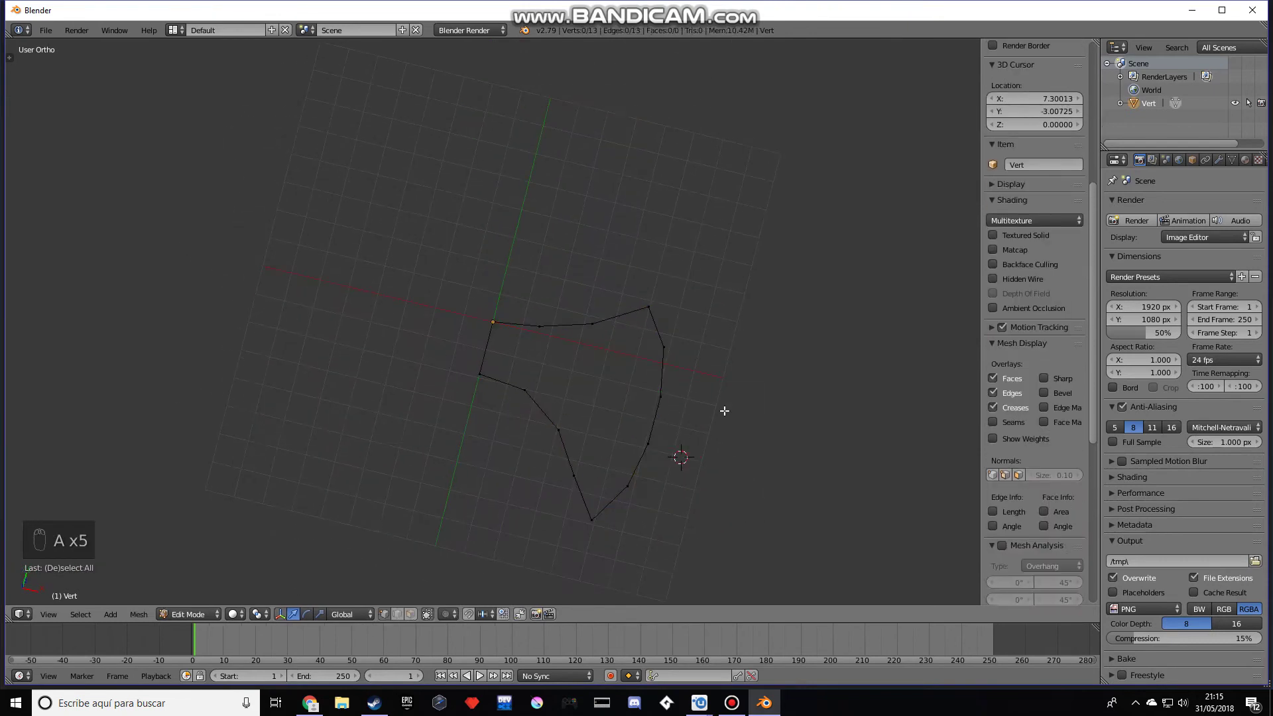
key(f)
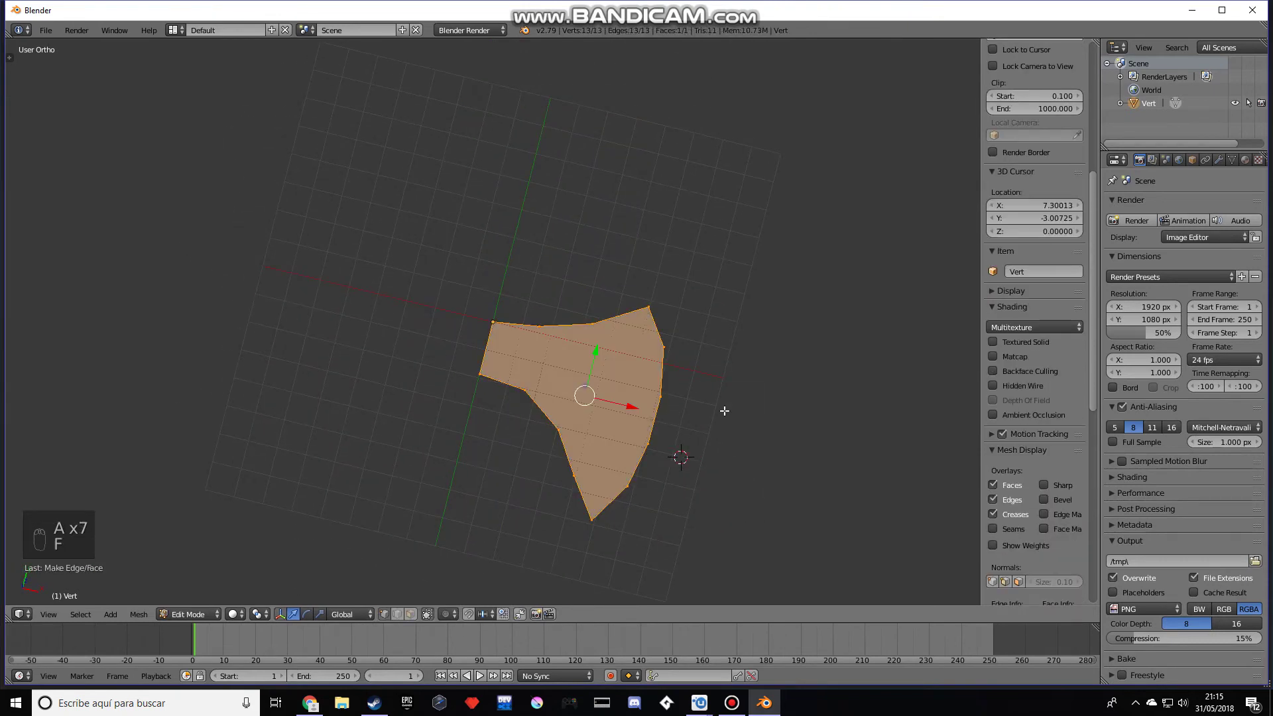
Add a Mirror modifier to the filled blade, enabling the Z axis and disabling X
click(1218, 160)
click(1170, 205)
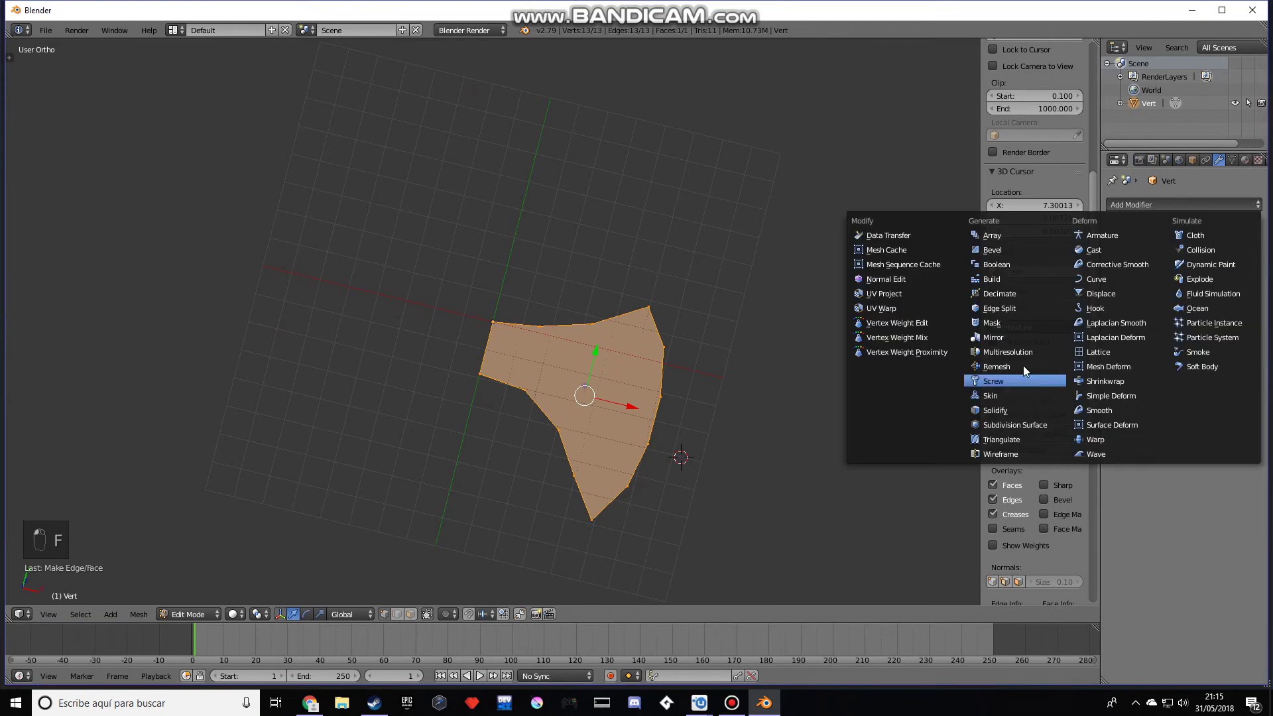
click(1008, 336)
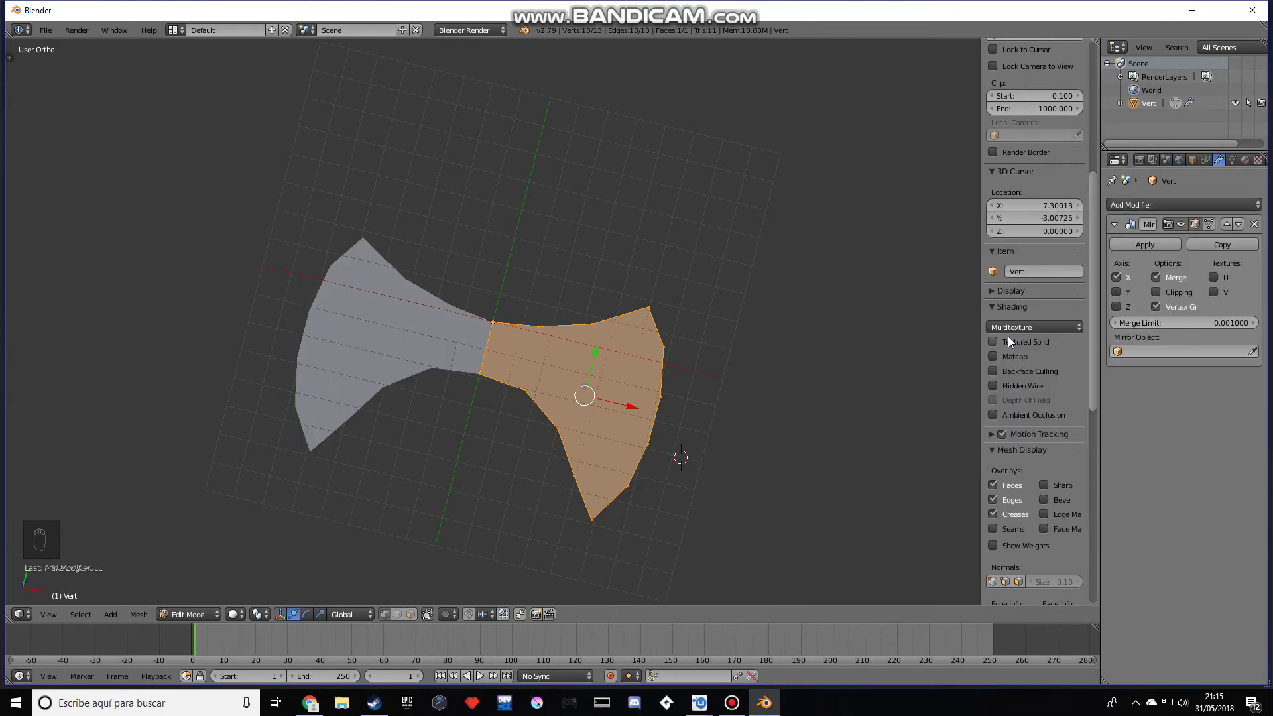
click(1117, 306)
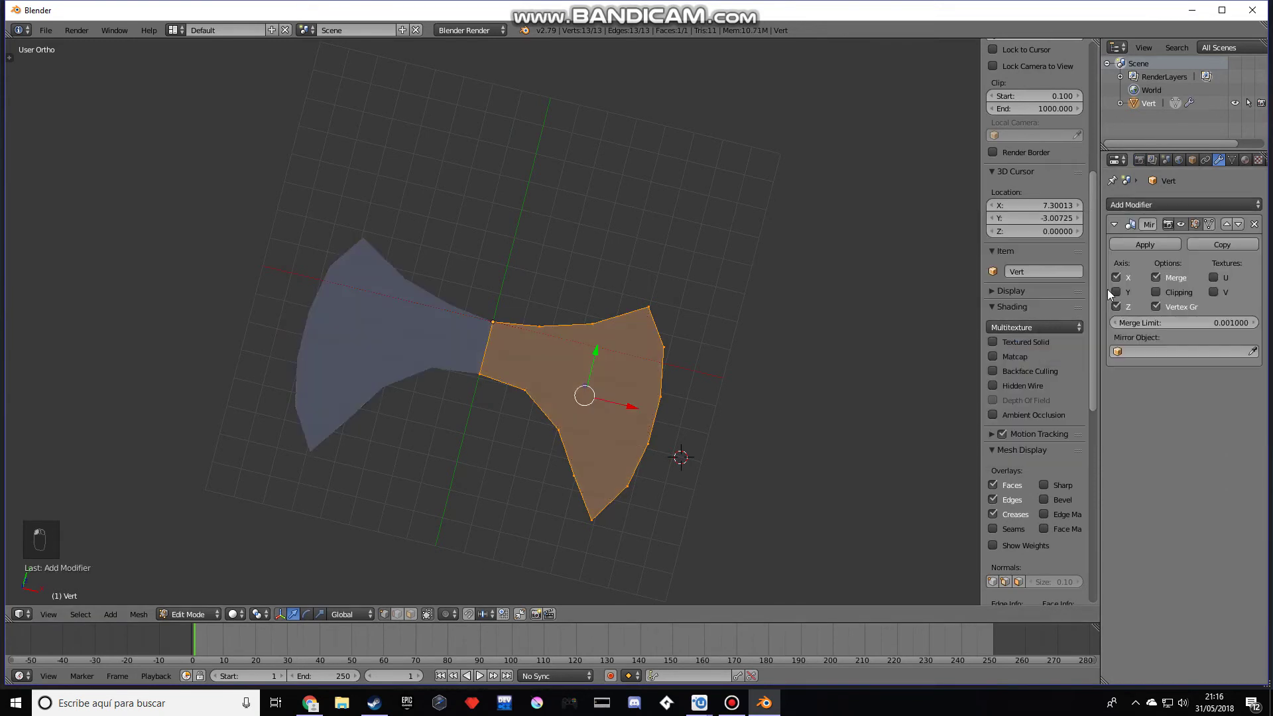
click(1115, 277)
Try extruding the blade face upward and pulling the cutting-edge vertices on the mirror plane outward
middle_drag(866, 350, 722, 346)
key(e)
click(737, 332)
right_click(598, 391)
shift+right_click(711, 363)
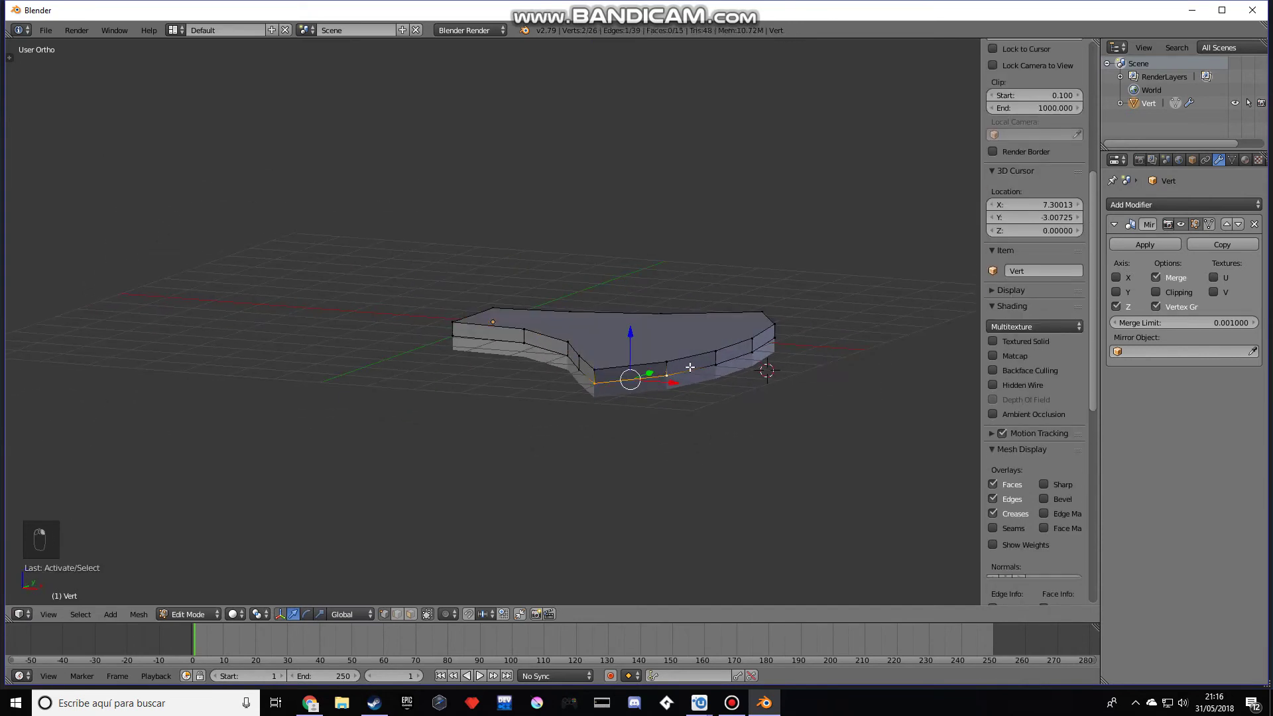
shift+right_click(755, 352)
shift+right_click(770, 344)
middle_drag(793, 368, 758, 406)
drag(809, 405, 833, 404)
Undo the extrusion, Mirror modifier and face to go back to the bare blade outline
key(Tab)
middle_drag(827, 409, 784, 444)
key(ctrl+z)
key(Tab)
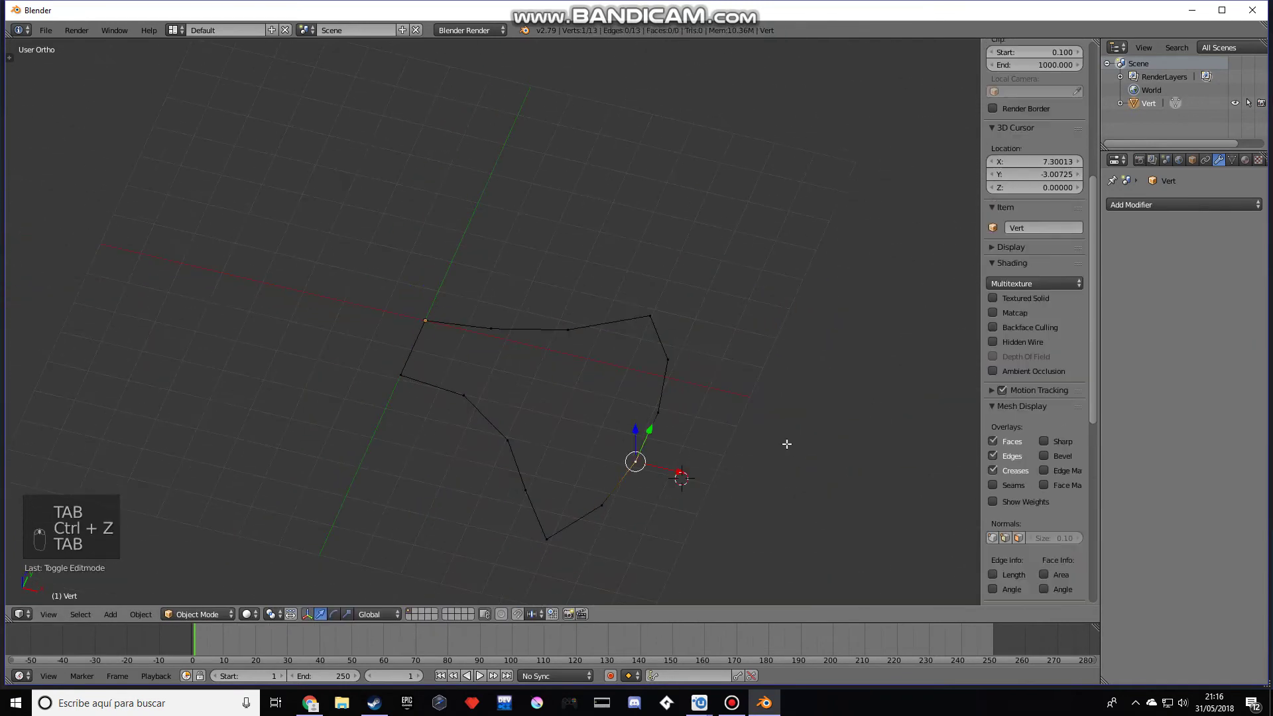
key(Tab)
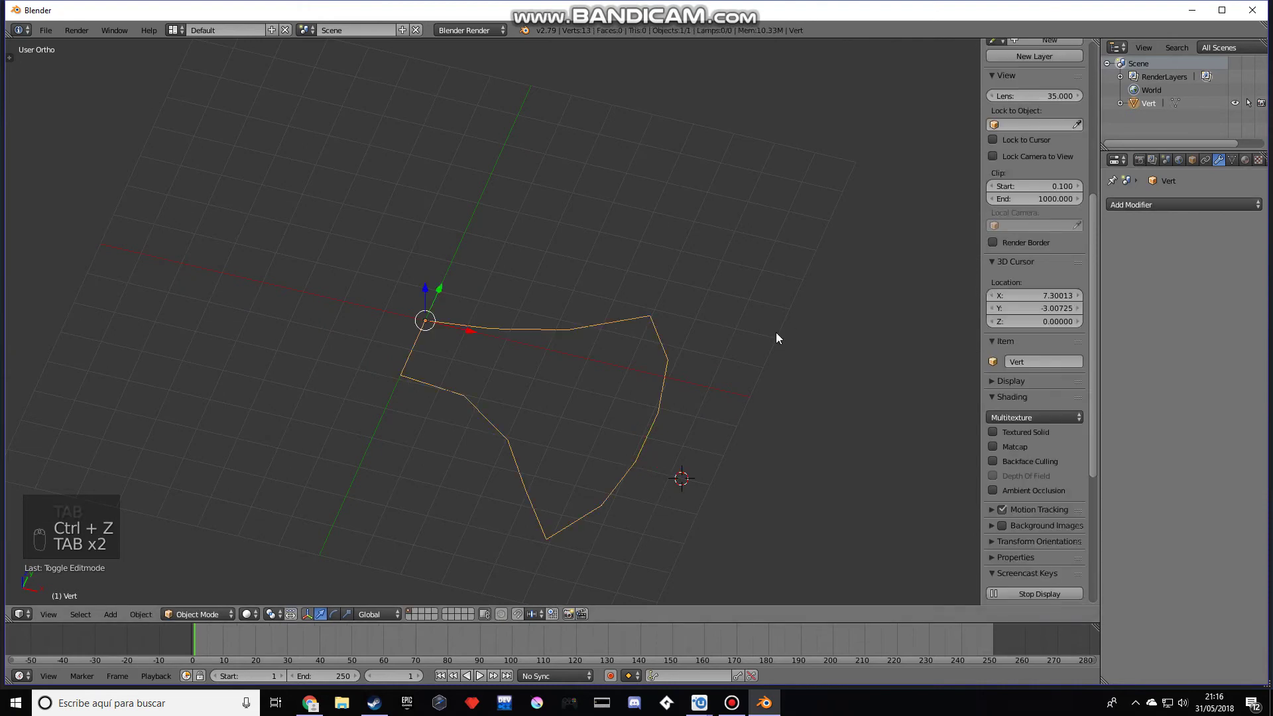
Select the whole blade outline again in Edit Mode and fill it with a face
key(Tab)
key(a)
key(a)
key(a)
key(a)
key(a)
key(a)
key(f)
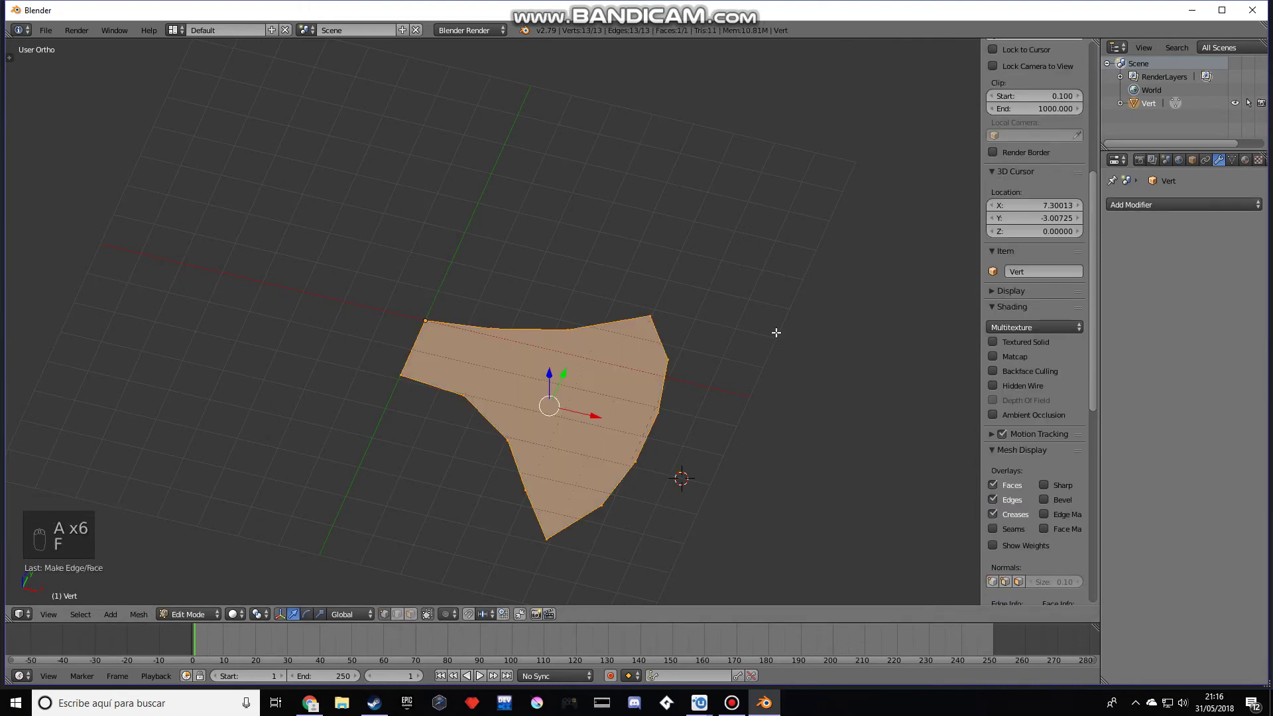
Add a Mirror modifier to the blade that mirrors on Z only, with X disabled
click(1156, 204)
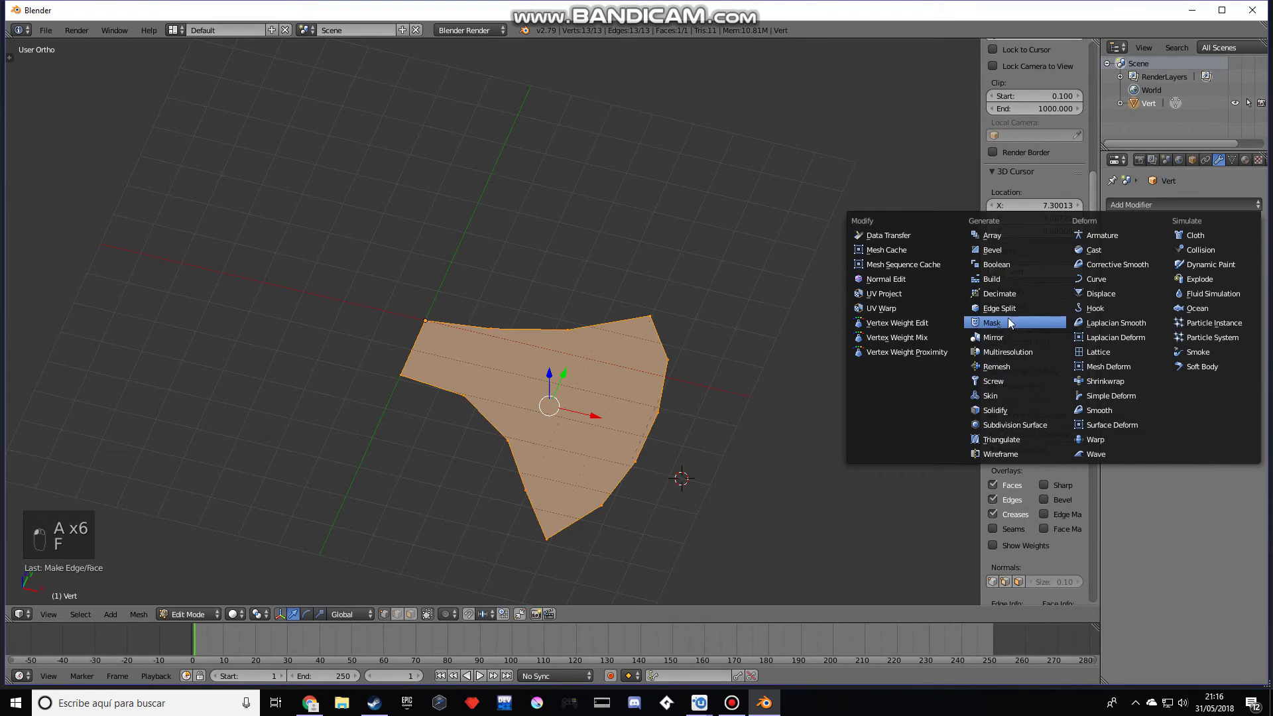
click(1012, 336)
click(1118, 307)
click(1116, 278)
Extrude the blade face slightly upward to give the mirrored blade thickness
middle_drag(716, 360, 727, 349)
key(e)
click(720, 343)
Deselect the two top vertices at the handle end and scale the remaining top-face vertices inward to about 0.91
middle_drag(464, 382, 548, 357)
scroll(548, 357, up, 4)
shift+right_click(589, 375)
shift+right_click(472, 345)
scroll(789, 310, down, 2)
middle_drag(789, 310, 636, 335)
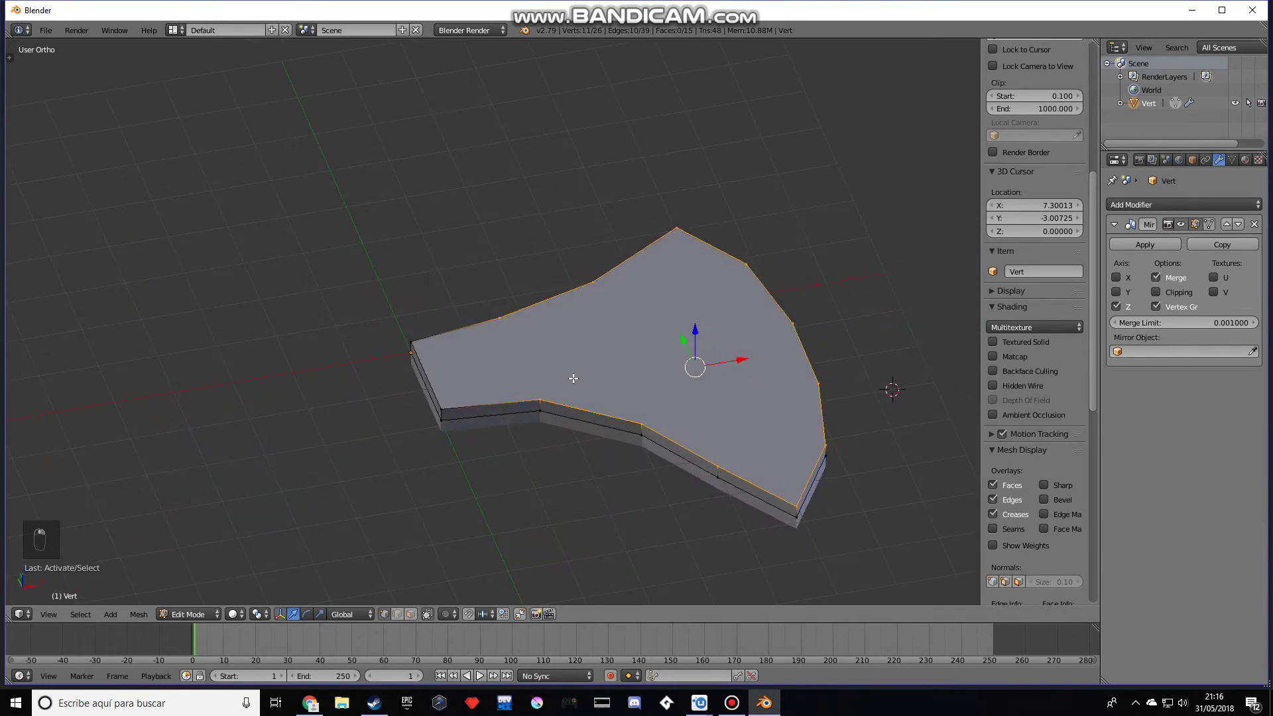
middle_drag(521, 382, 548, 395)
middle_drag(704, 404, 784, 369)
key(s)
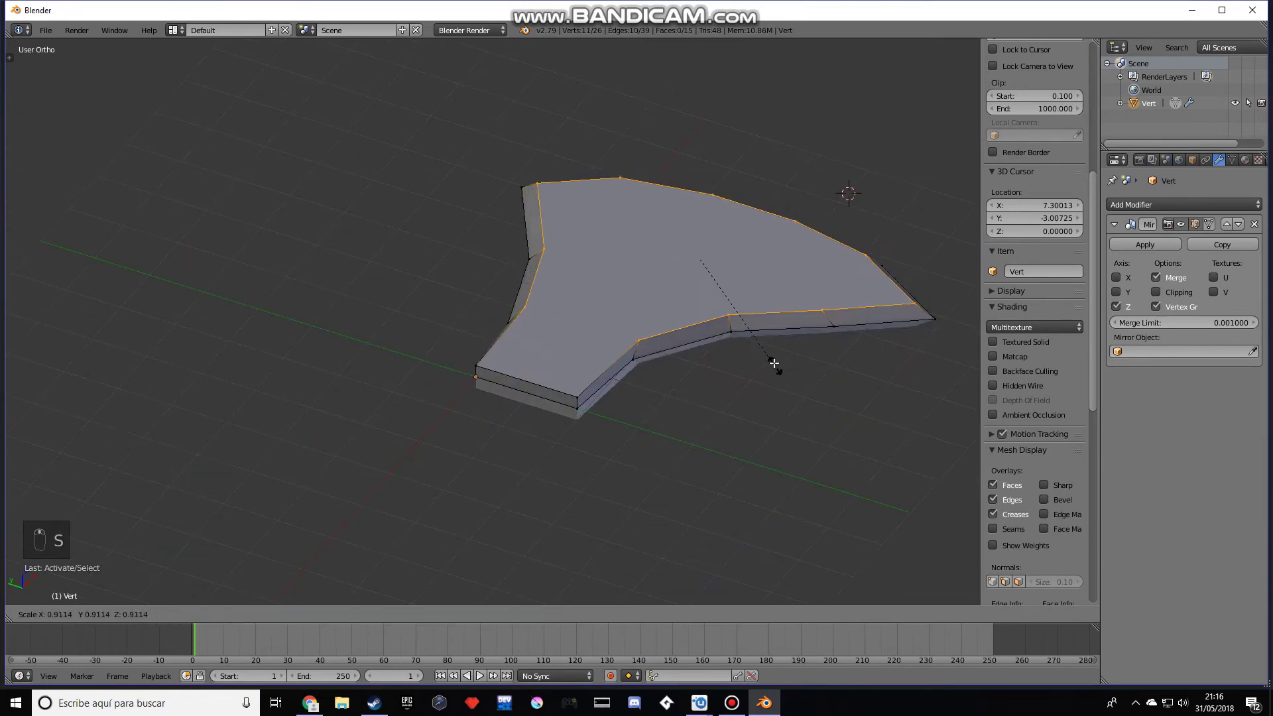
right_click(767, 358)
Slide the two top corner vertices at the handle end inward along the end edge to continue the bevel
right_click(596, 384)
scroll(596, 384, up, 2)
middle_drag(597, 384, 656, 369)
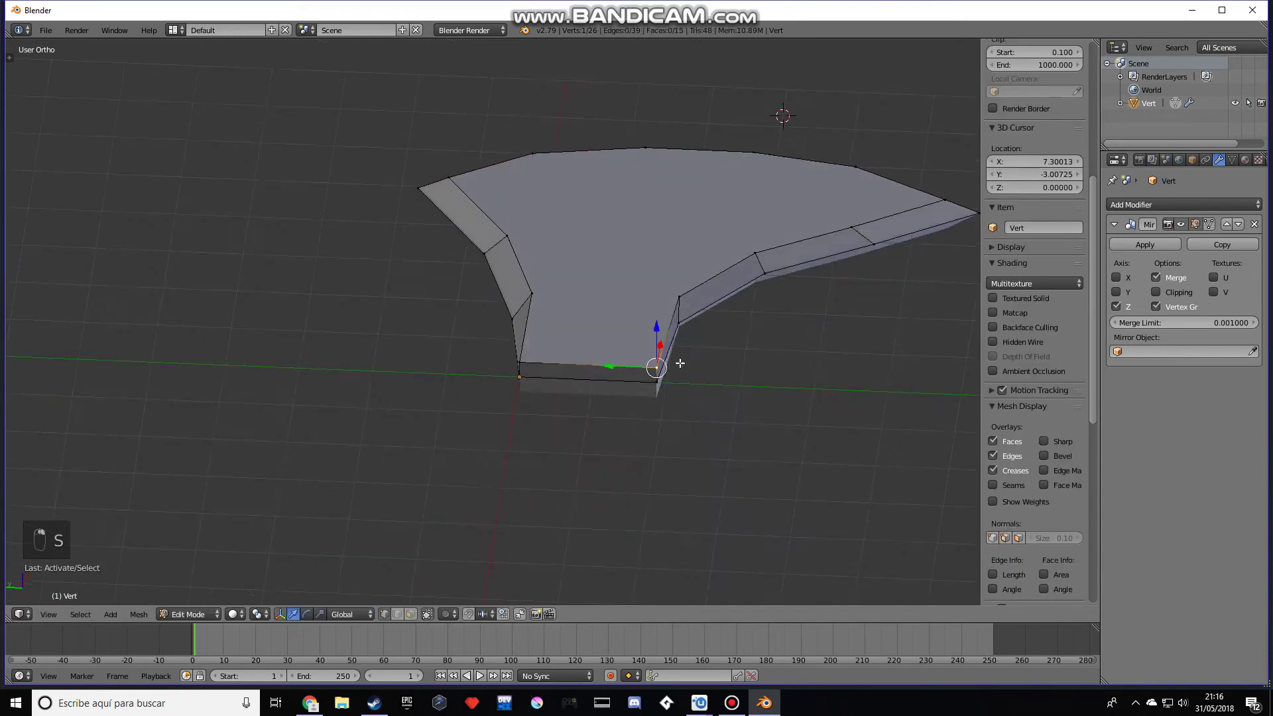
scroll(657, 369, up, 1)
key(g)
key(g)
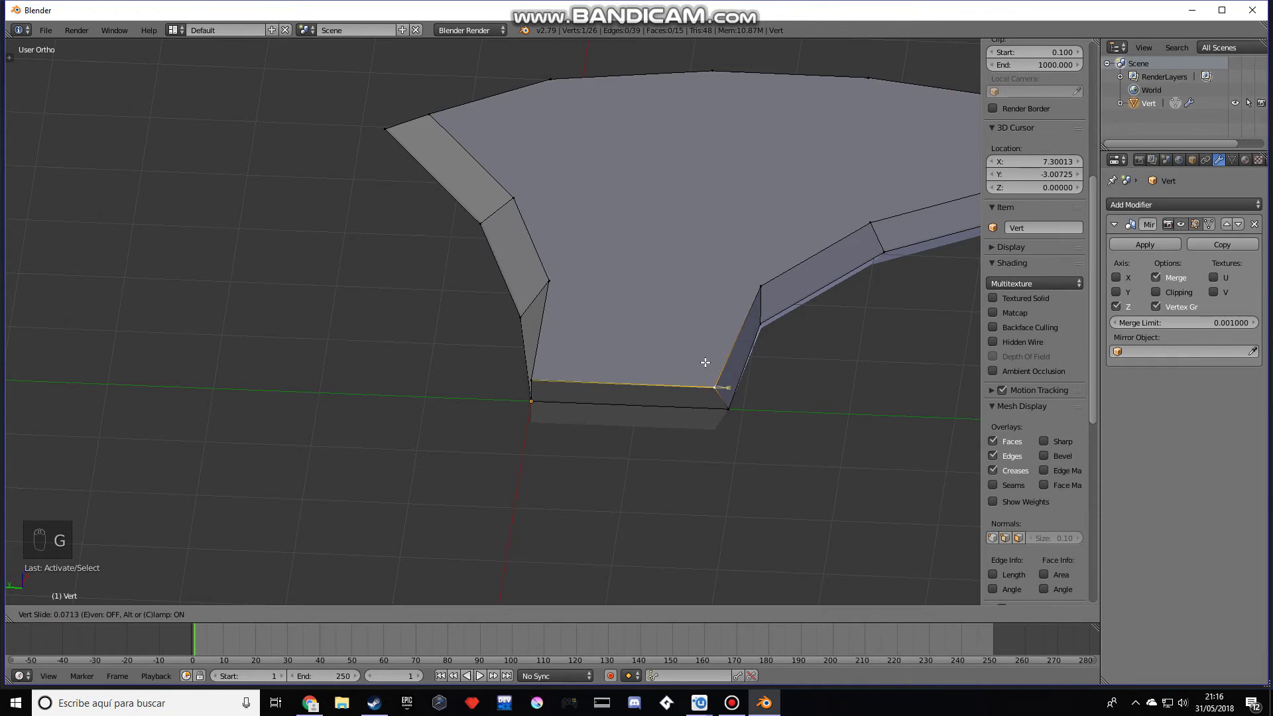
right_click(706, 363)
key(g)
key(g)
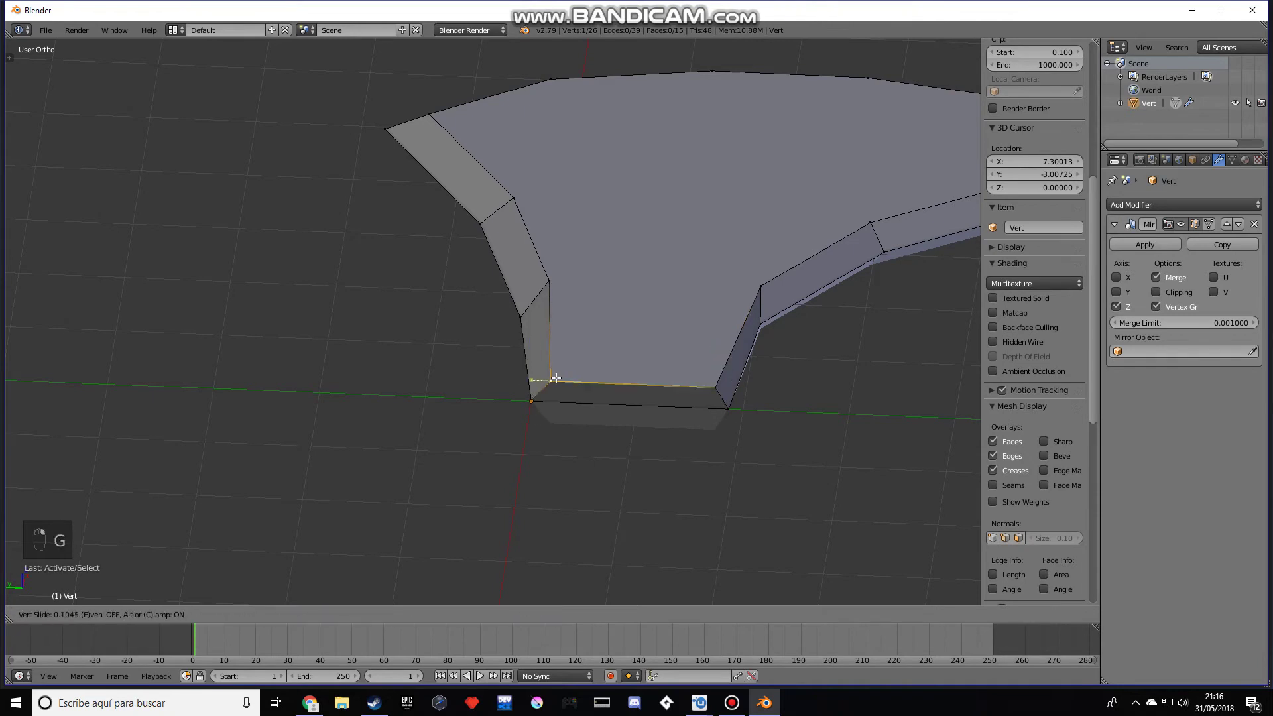
click(540, 381)
Move the top vertex nearest the handle on the blade's lower edge along X and Y to even the bevel
middle_drag(809, 378, 477, 284)
right_click(471, 281)
key(g)
key(x)
click(507, 277)
key(g)
key(y)
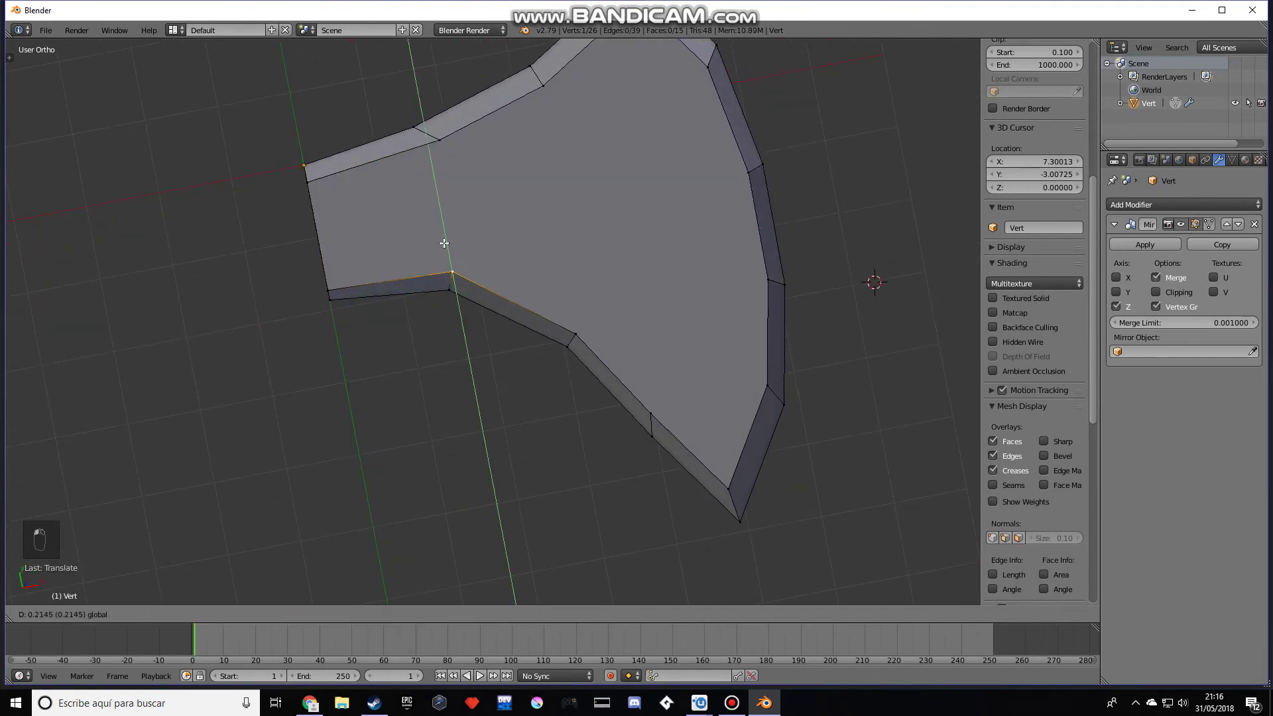
click(448, 249)
Move the second top vertex from the tip on the blade's lower edge slightly along X and Y to even the bevel
right_click(576, 334)
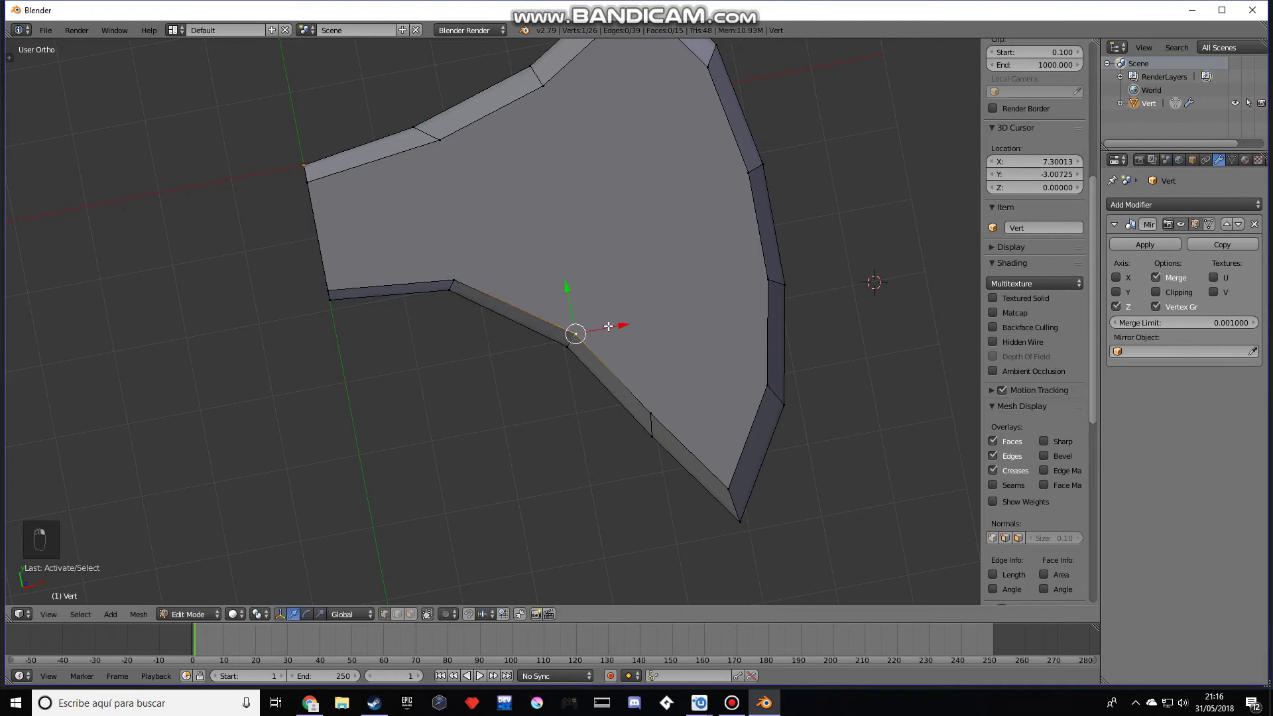
scroll(696, 406, down, 2)
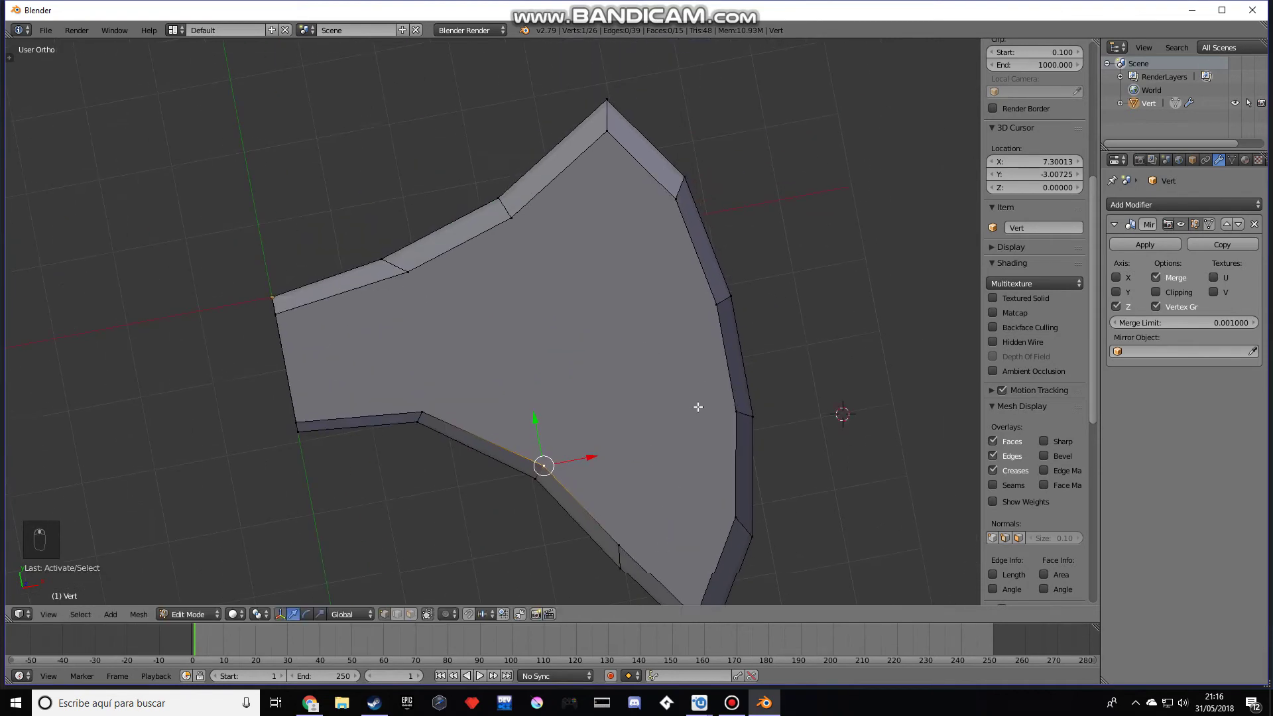
scroll(620, 449, down, 3)
scroll(624, 471, up, 2)
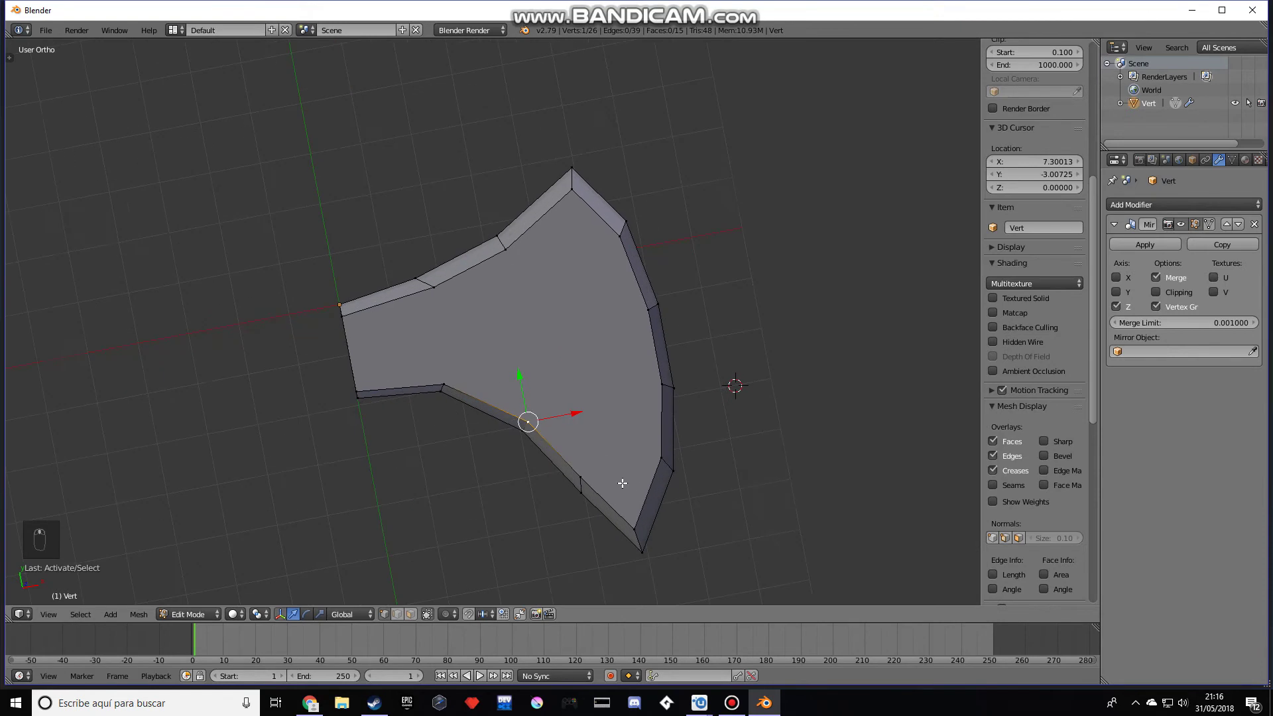
right_click(576, 464)
drag(609, 470, 615, 471)
drag(580, 431, 583, 436)
key(Tab)
key(Tab)
Try to move the middle top vertex on the blade's lower edge along Y
right_click(527, 418)
drag(521, 390, 519, 387)
key(ctrl+z)
mouse_move(581, 425)
middle_down()
mouse_move(563, 316)
mouse_move(583, 283)
mouse_move(582, 371)
mouse_move(579, 276)
mouse_move(456, 308)
mouse_move(562, 425)
mouse_move(598, 419)
middle_up()
key(Tab)
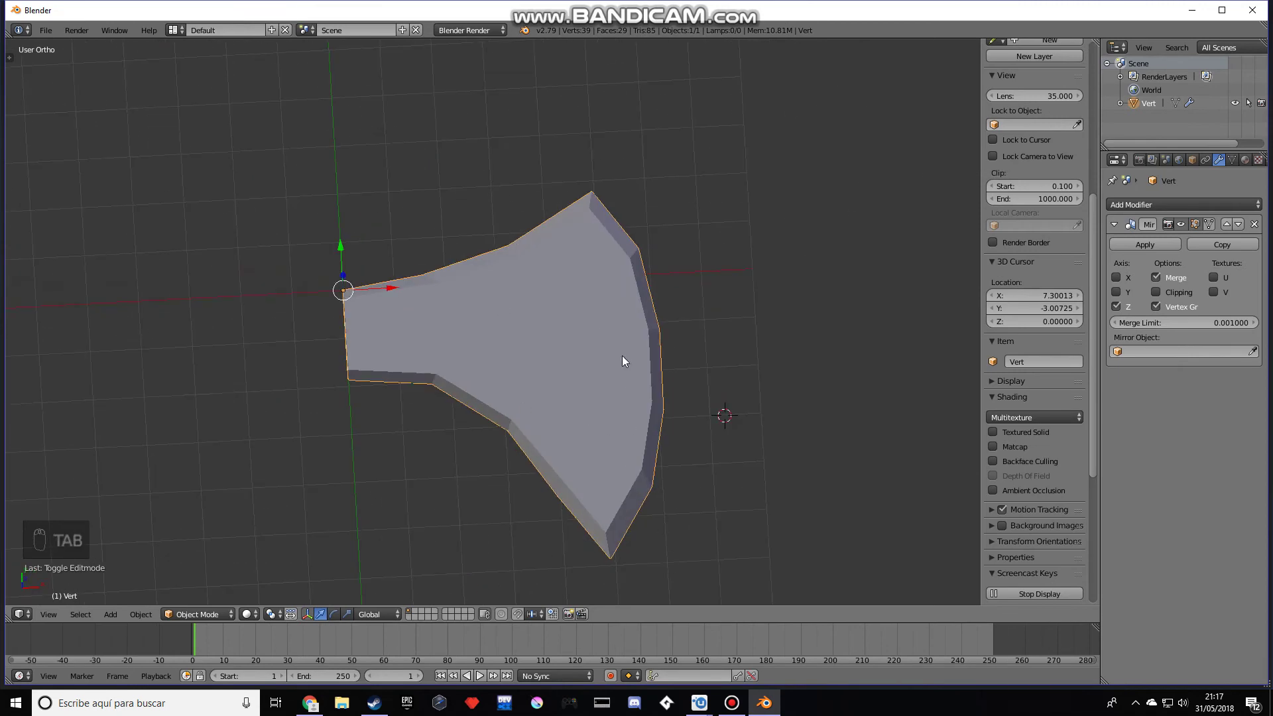
Inset the blade's large top face with a thickness of about 0.47
key(Tab)
click(413, 615)
right_click(561, 356)
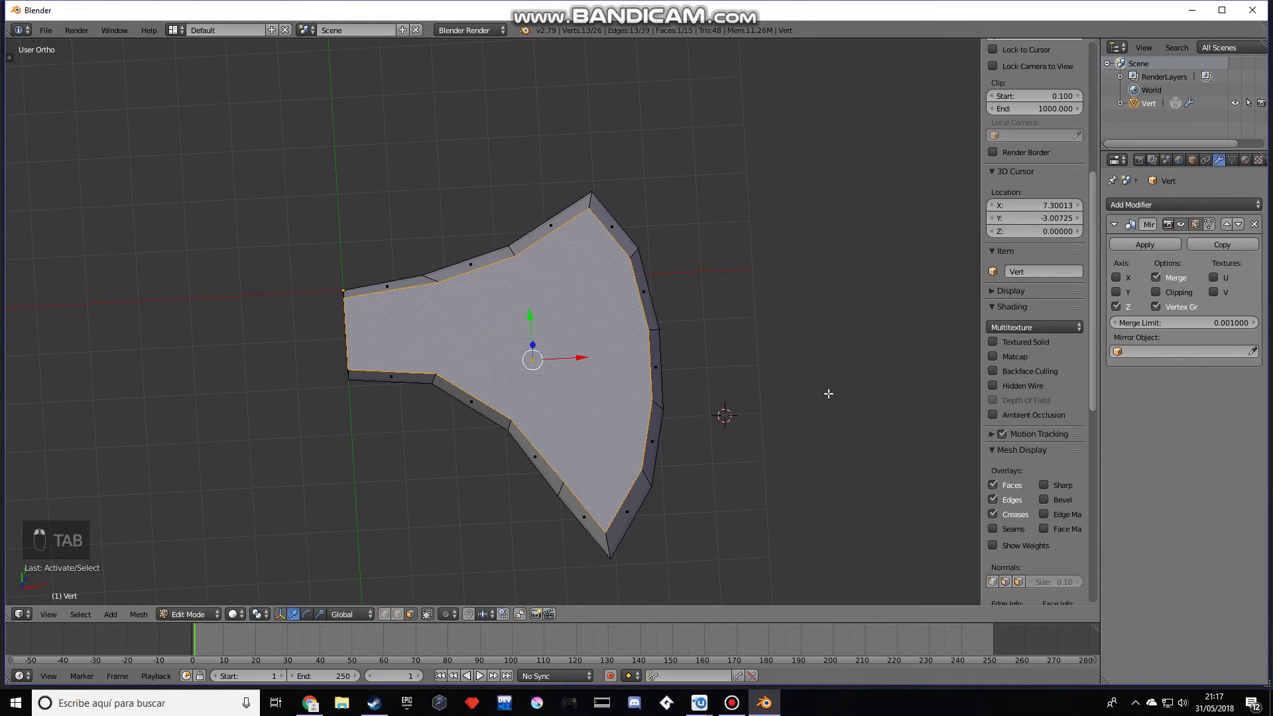
key(i)
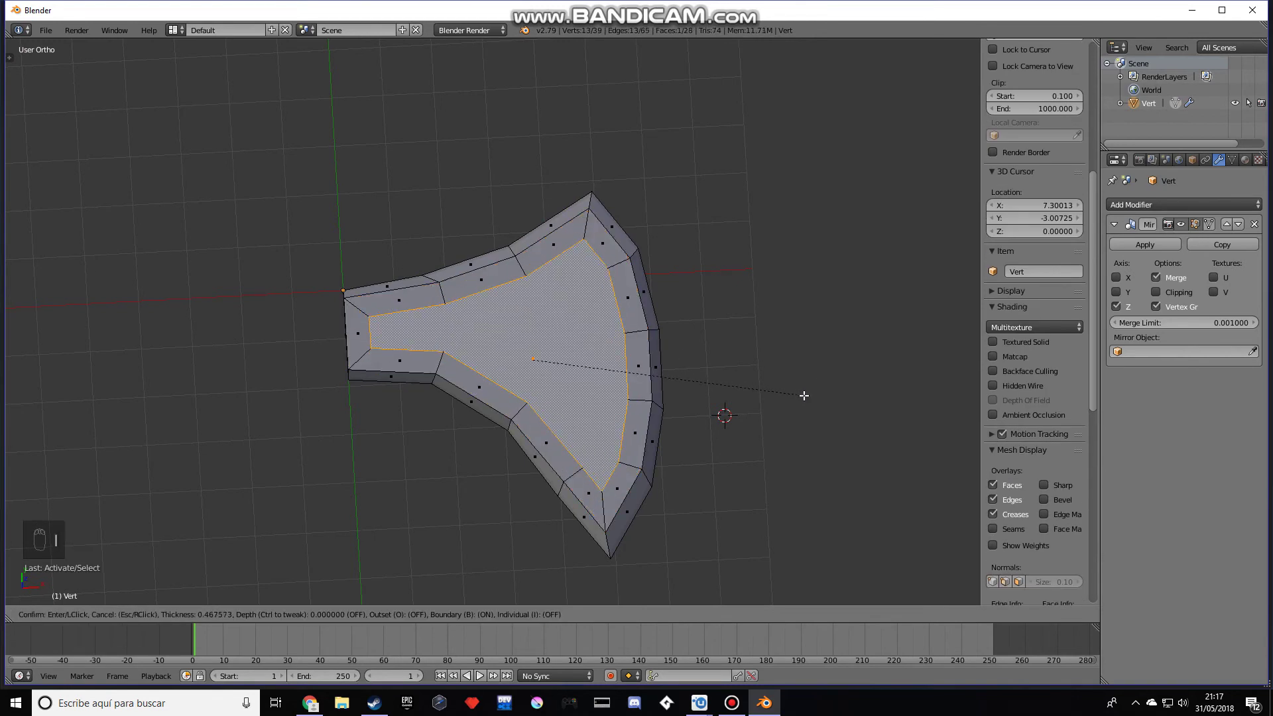
click(804, 396)
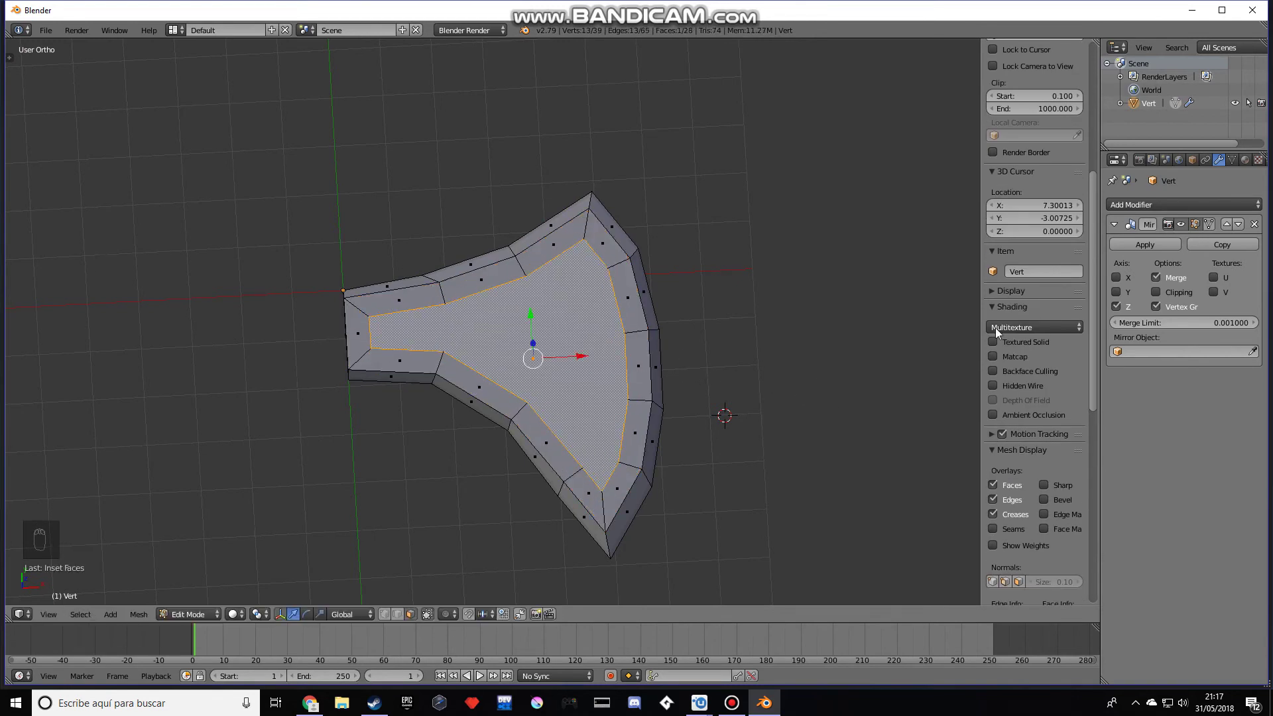
Connect the two facing vertices at the inset face's narrowing with an edge to split it in two
click(385, 614)
click(527, 402)
shift+click(527, 274)
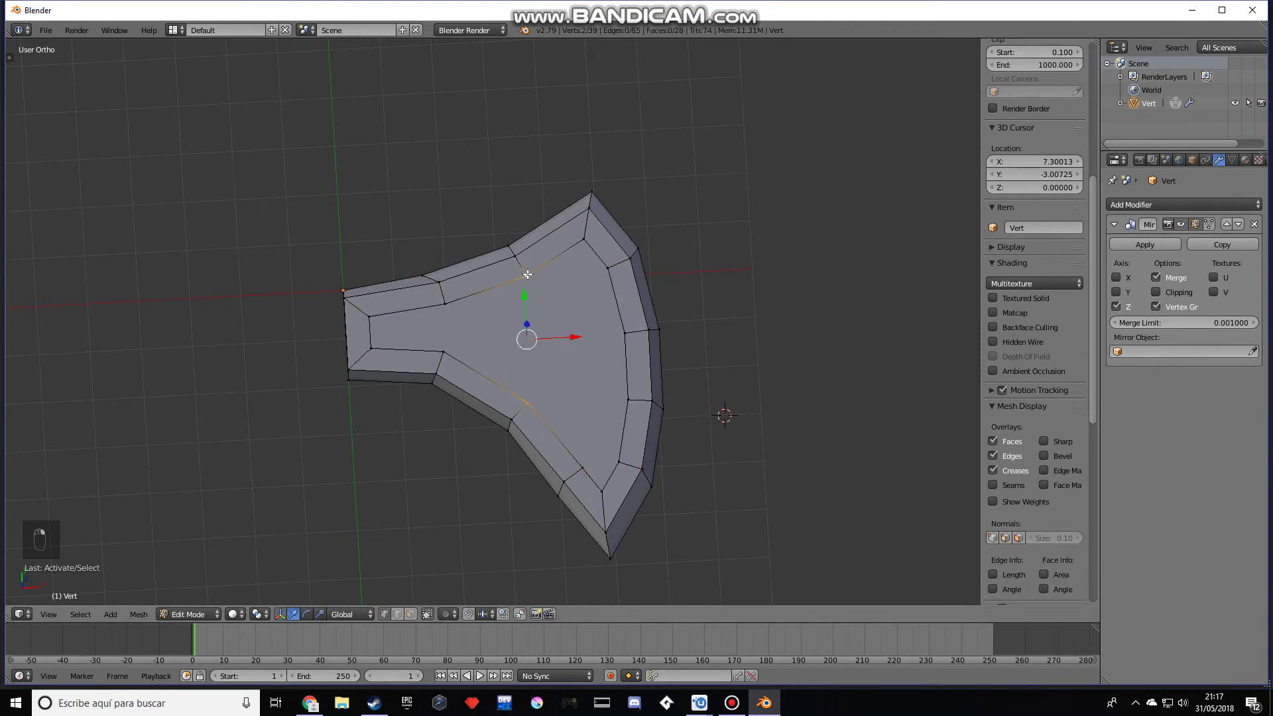
key(j)
key(Tab)
key(Tab)
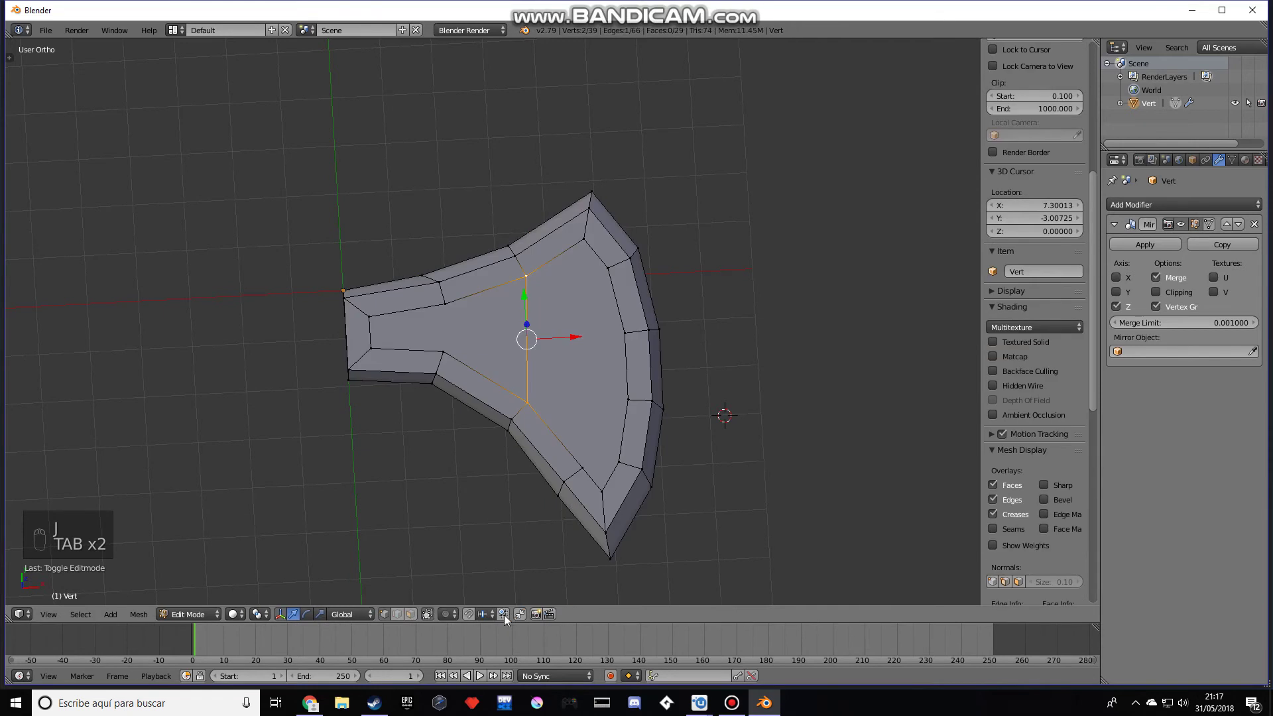
Delete the inset face on the cutting-edge side of the dividing edge
click(412, 614)
click(583, 376)
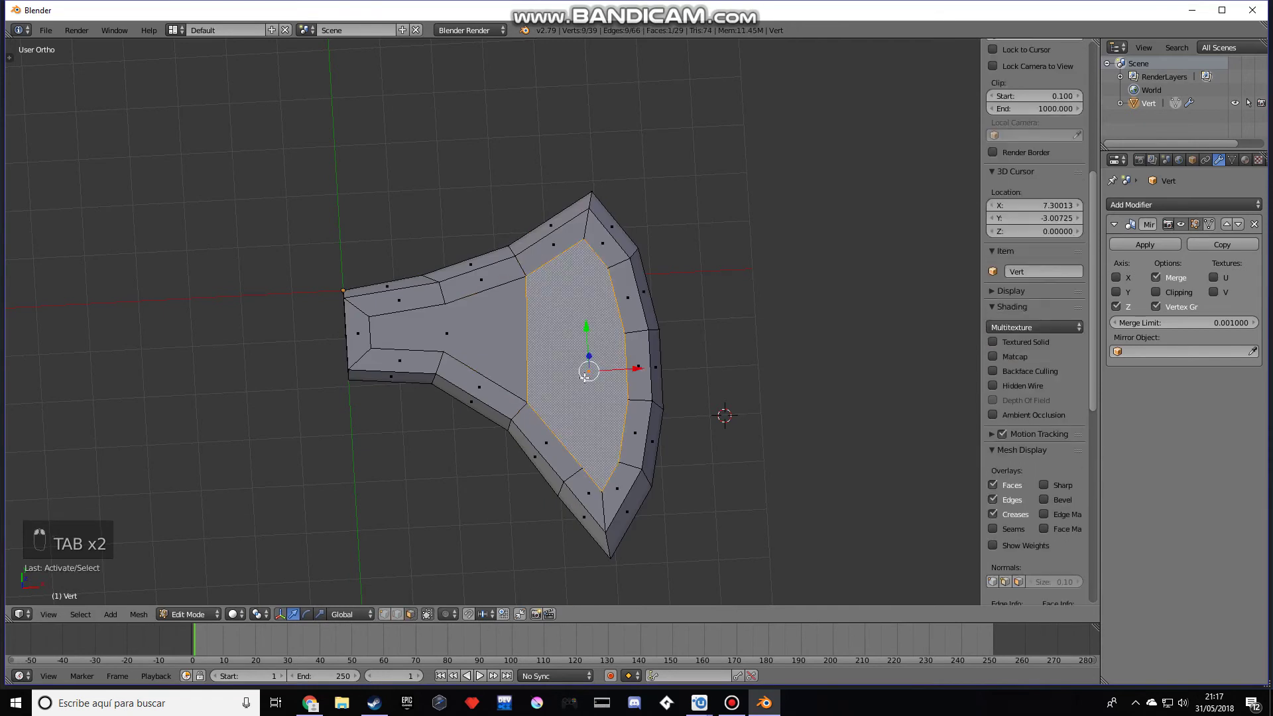
key(x)
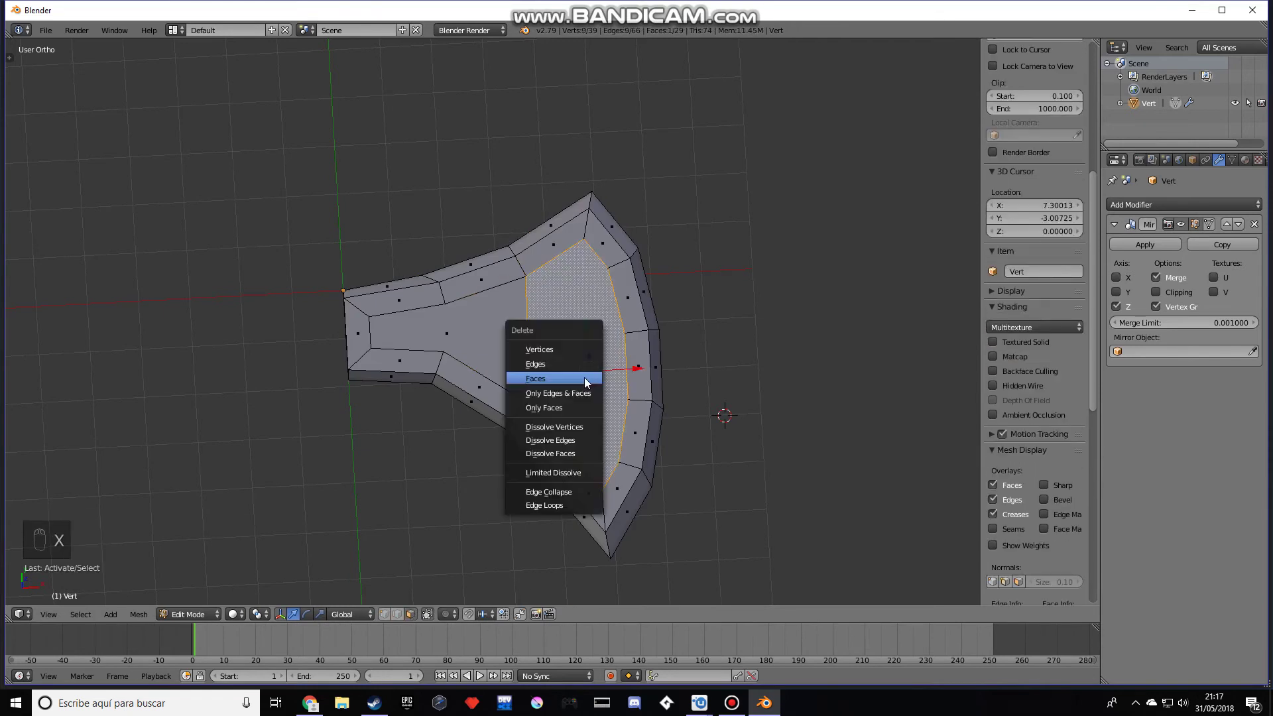
click(583, 376)
Delete the internal base face beneath the opening and enable Clipping on the mirror modifier
middle_drag(591, 389, 532, 392)
right_click(532, 392)
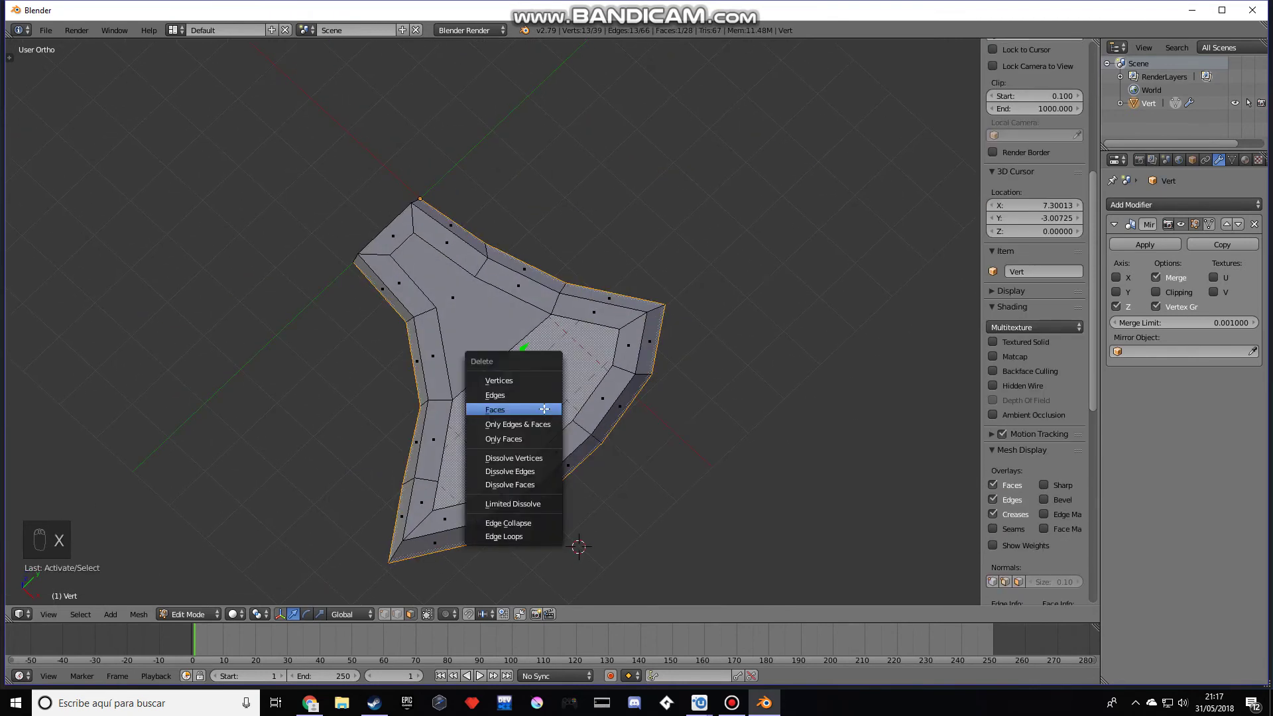
click(544, 409)
click(1157, 295)
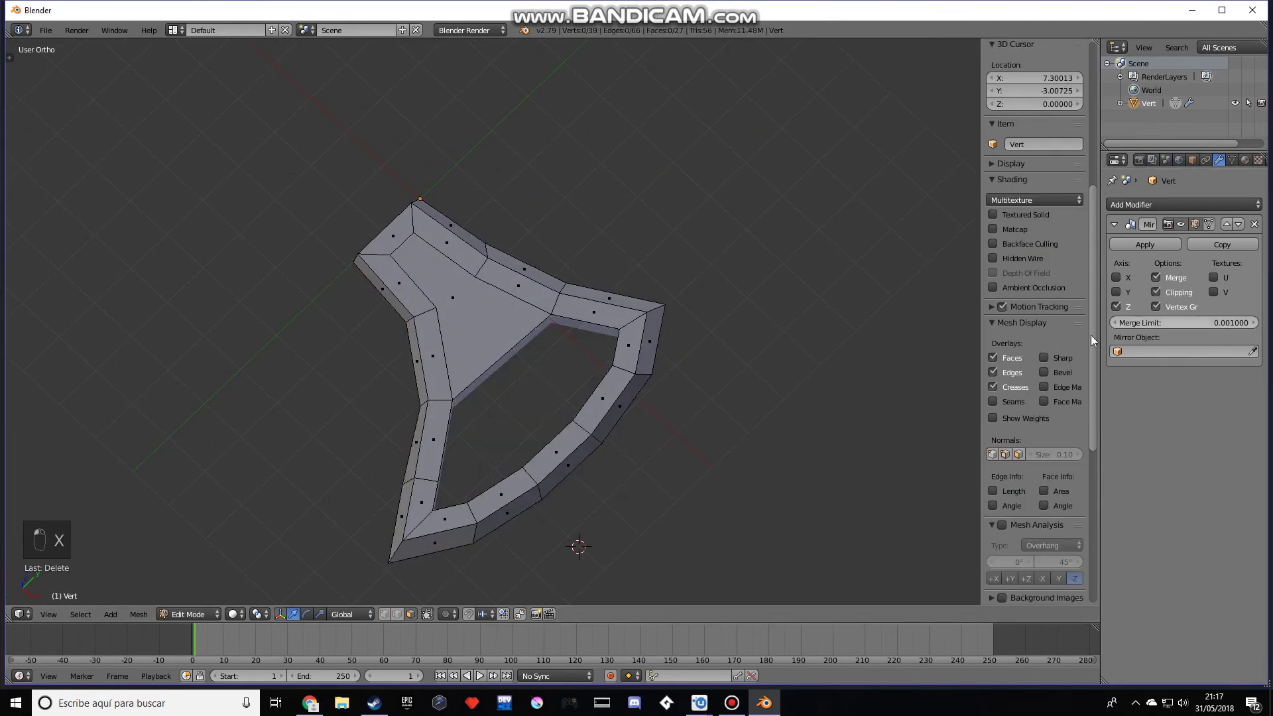
Extrude the large opening's edge loop down to the mirror plane to form its inner walls, and inspect the blade
middle_drag(758, 406, 702, 358)
scroll(741, 379, up, 3)
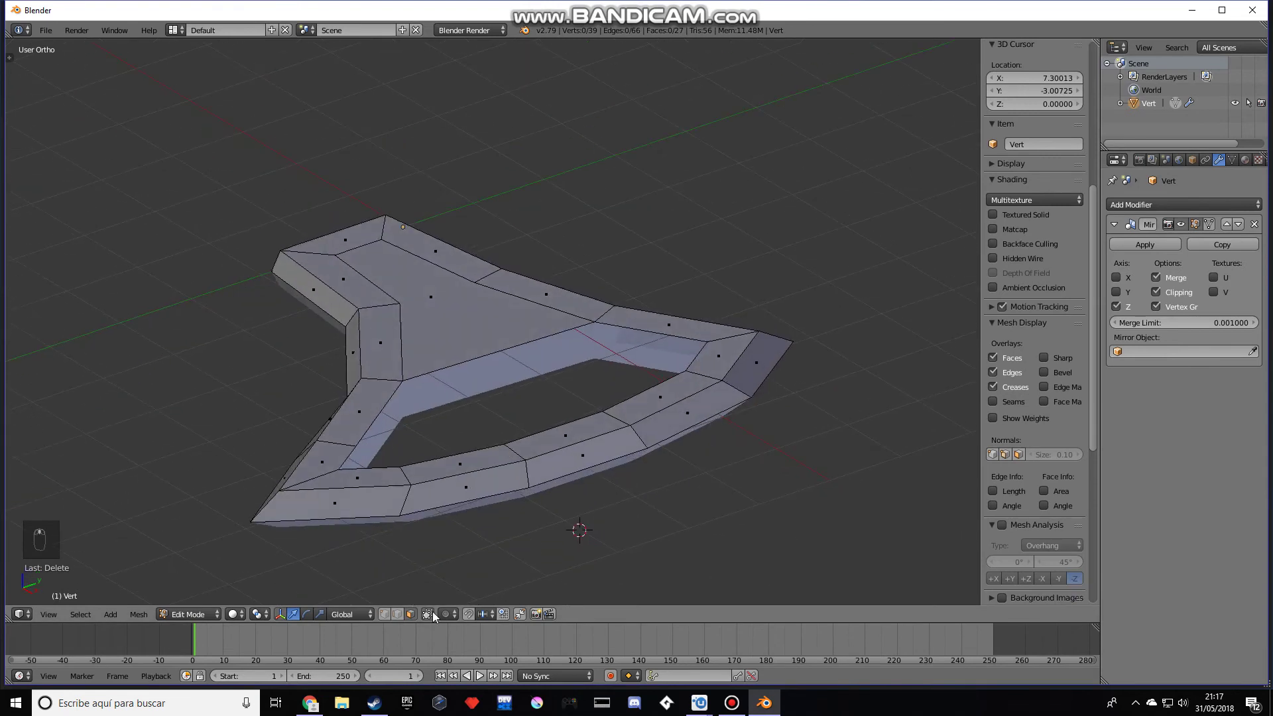
alt+right_click(489, 350)
middle_drag(490, 350, 624, 354)
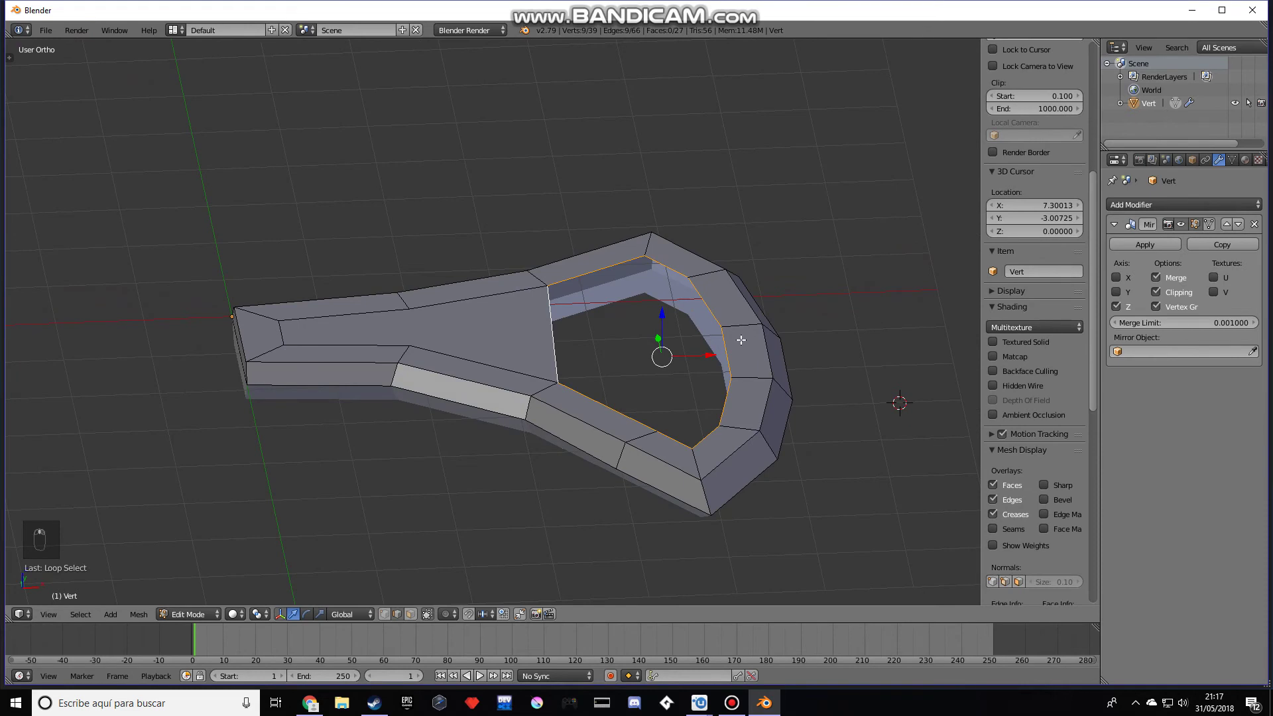
key(e)
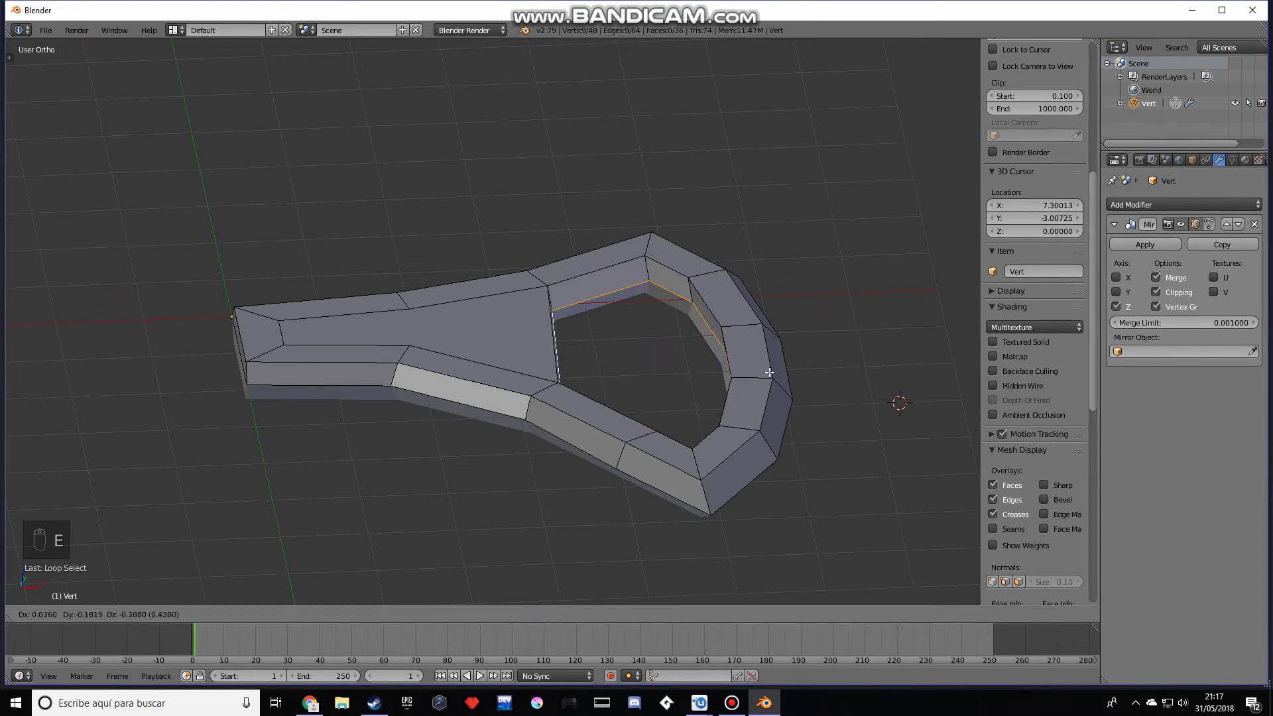
click(769, 388)
key(Tab)
middle_drag(789, 356, 638, 460)
scroll(775, 449, down, 9)
scroll(530, 401, up, 5)
Add a loop cut across the upper arm and another across the lower arm, just handle-side of the large opening
key(Tab)
scroll(442, 322, up, 3)
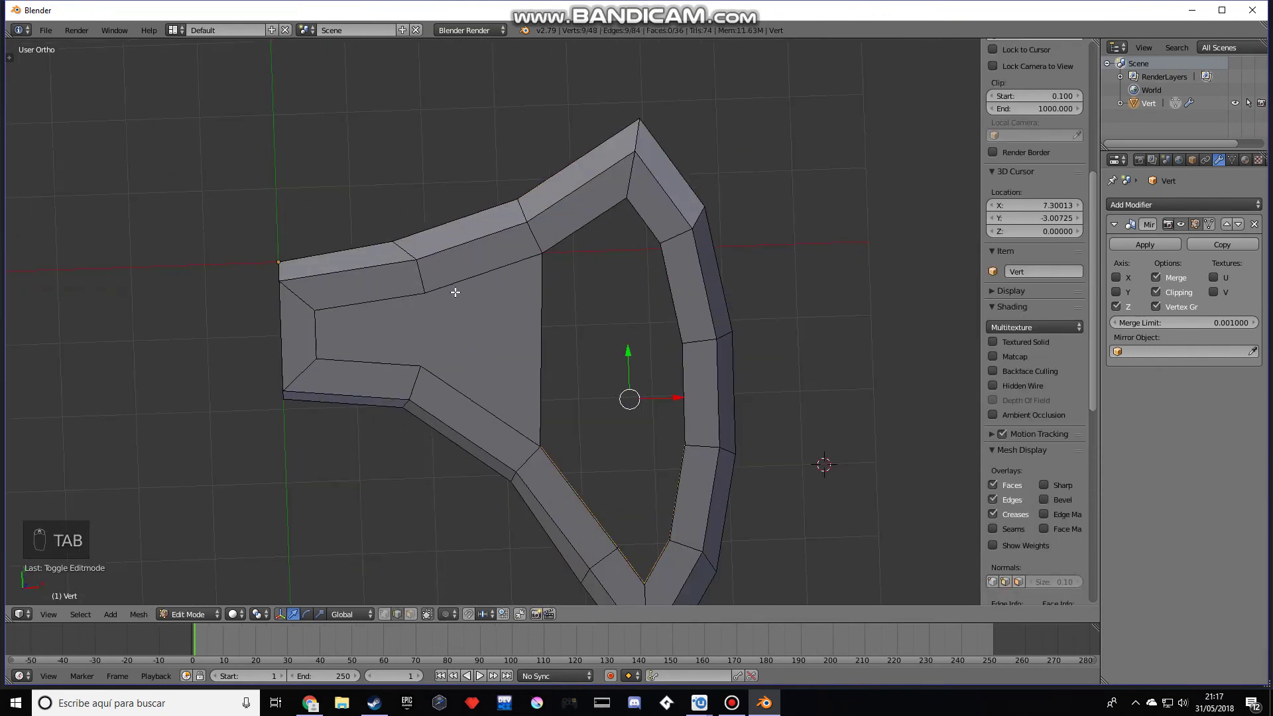
key(ctrl+r)
click(492, 248)
click(493, 248)
key(ctrl+r)
click(470, 398)
click(470, 399)
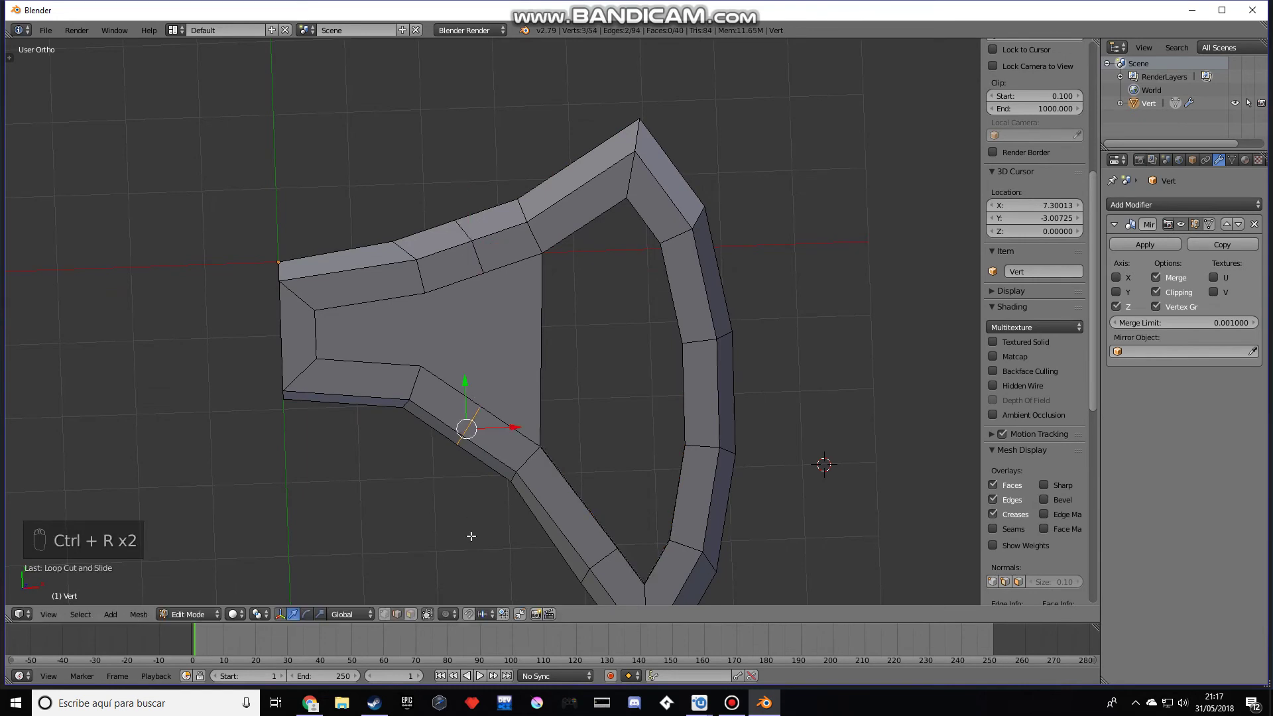
Connect the inner vertices of the two new loop cuts with an edge across the remaining inset face
right_click(484, 401)
shift+right_click(484, 266)
key(j)
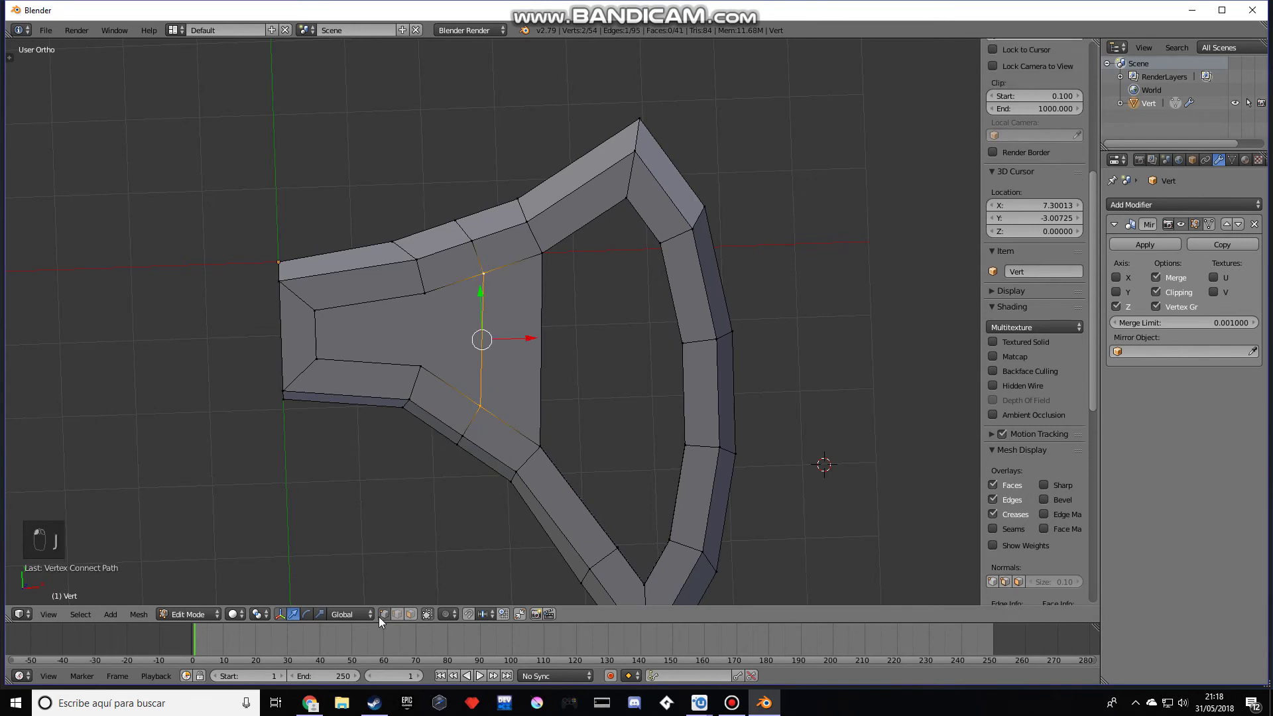
Move the inner vertices of the handle-side inset face outward along Y to narrow the surrounding rim
right_click(420, 366)
drag(419, 326, 420, 344)
right_click(421, 295)
drag(422, 261, 421, 253)
right_click(315, 364)
drag(317, 312, 321, 275)
right_click(314, 296)
Delete the handle-side inset face to open a second cutout in the blade
click(410, 613)
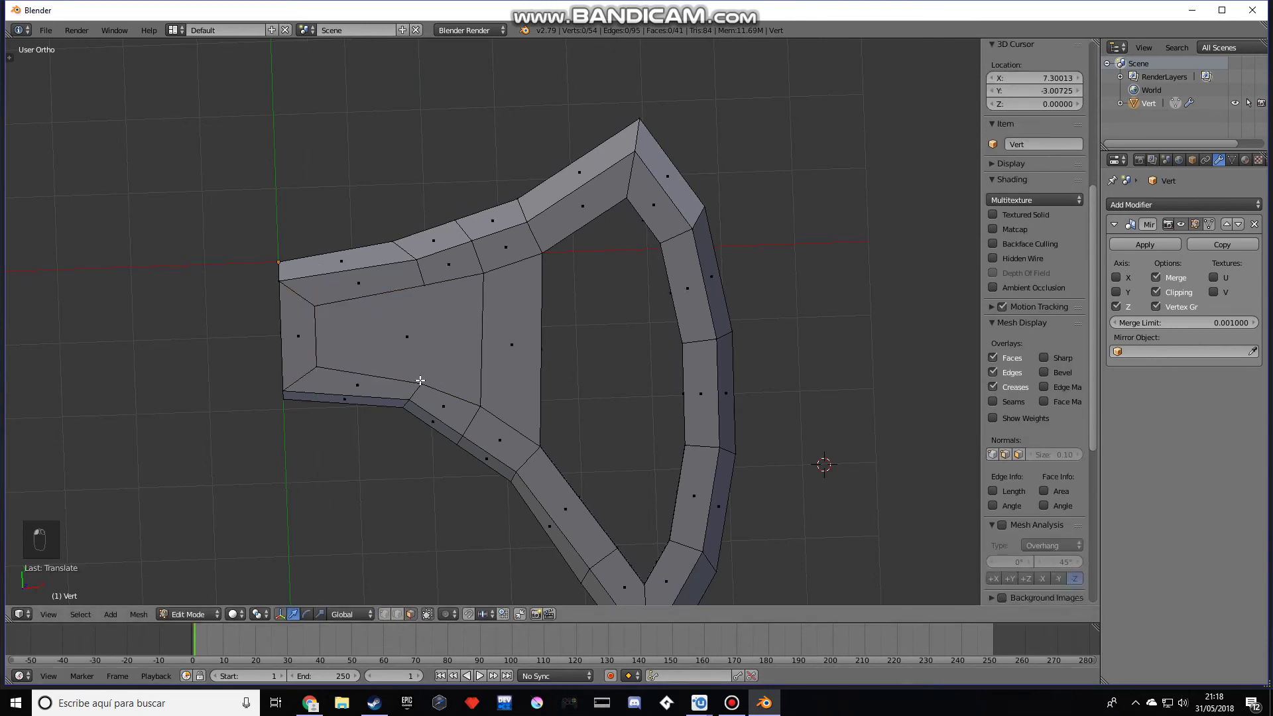
right_click(421, 380)
key(x)
click(420, 381)
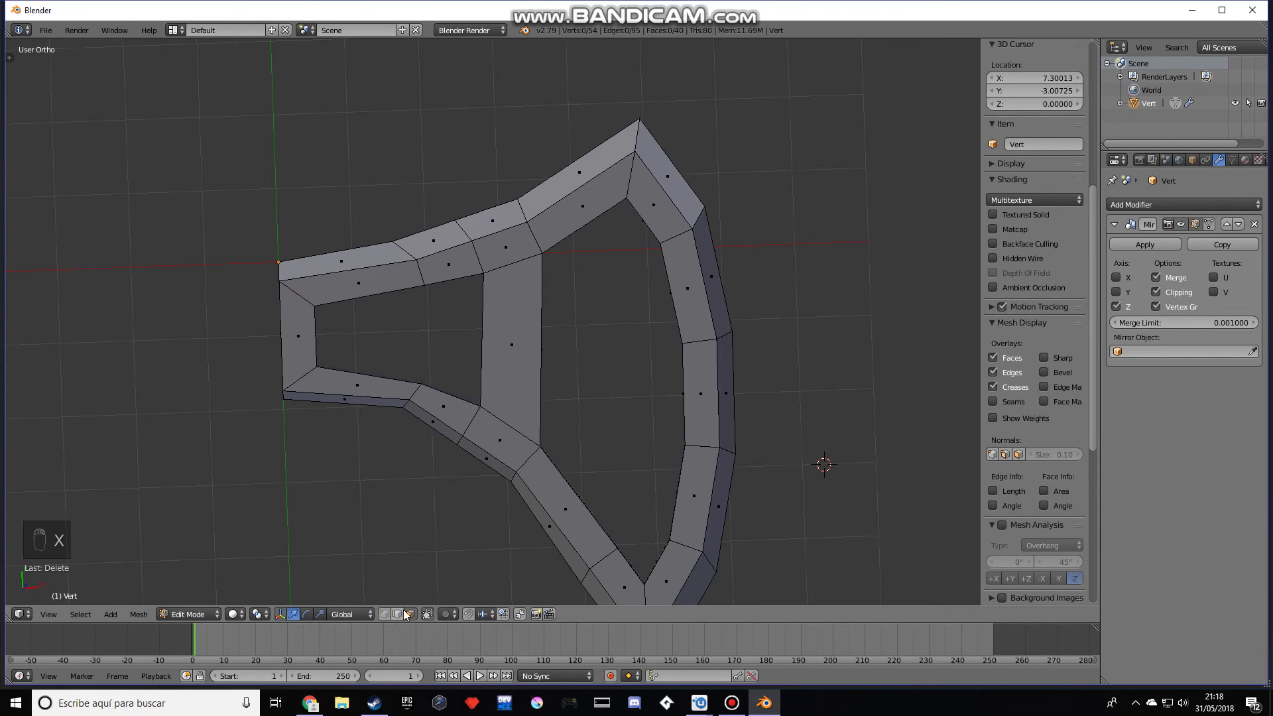
Extrude the small opening's edge loop down along Z to form its inner walls, and inspect the blade
alt+right_click(482, 363)
middle_drag(482, 364, 480, 356)
key(e)
key(z)
click(484, 393)
key(Tab)
middle_drag(487, 401, 610, 489)
scroll(618, 509, down, 5)
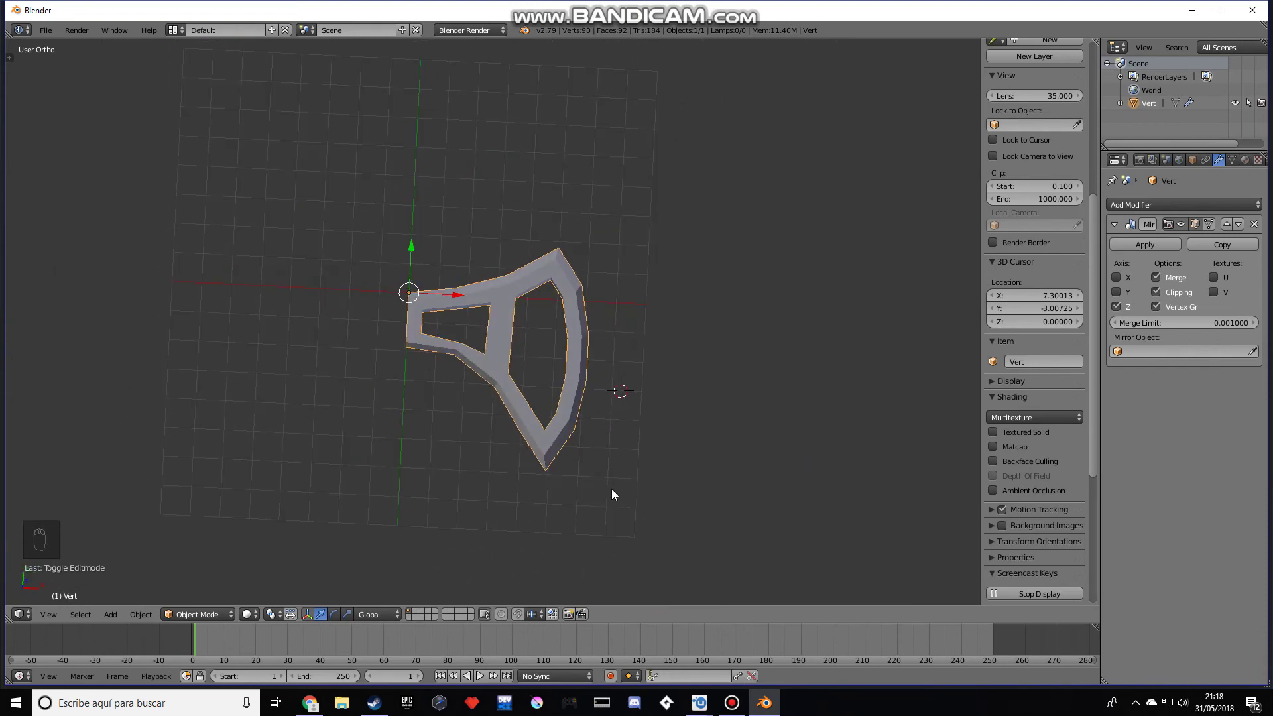
Reset the 3D cursor to the origin and add a cylinder with 8 vertices there
middle_drag(511, 460, 531, 379)
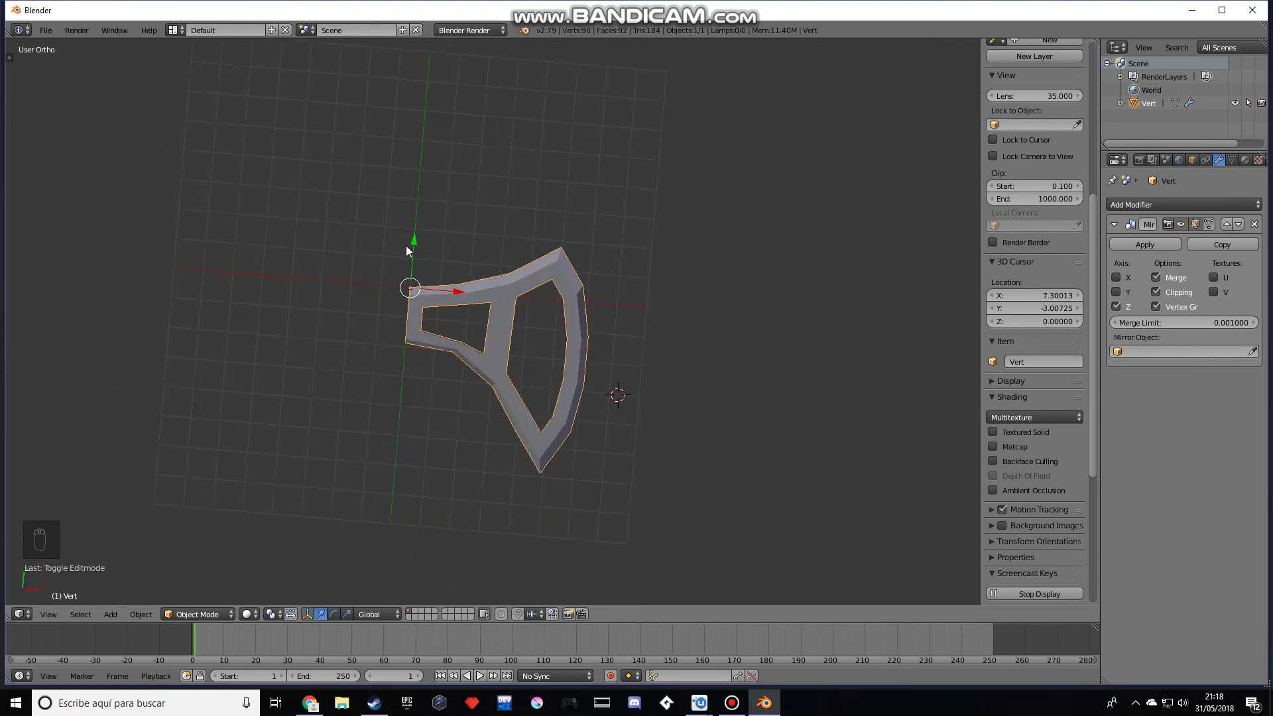
scroll(450, 361, down, 2)
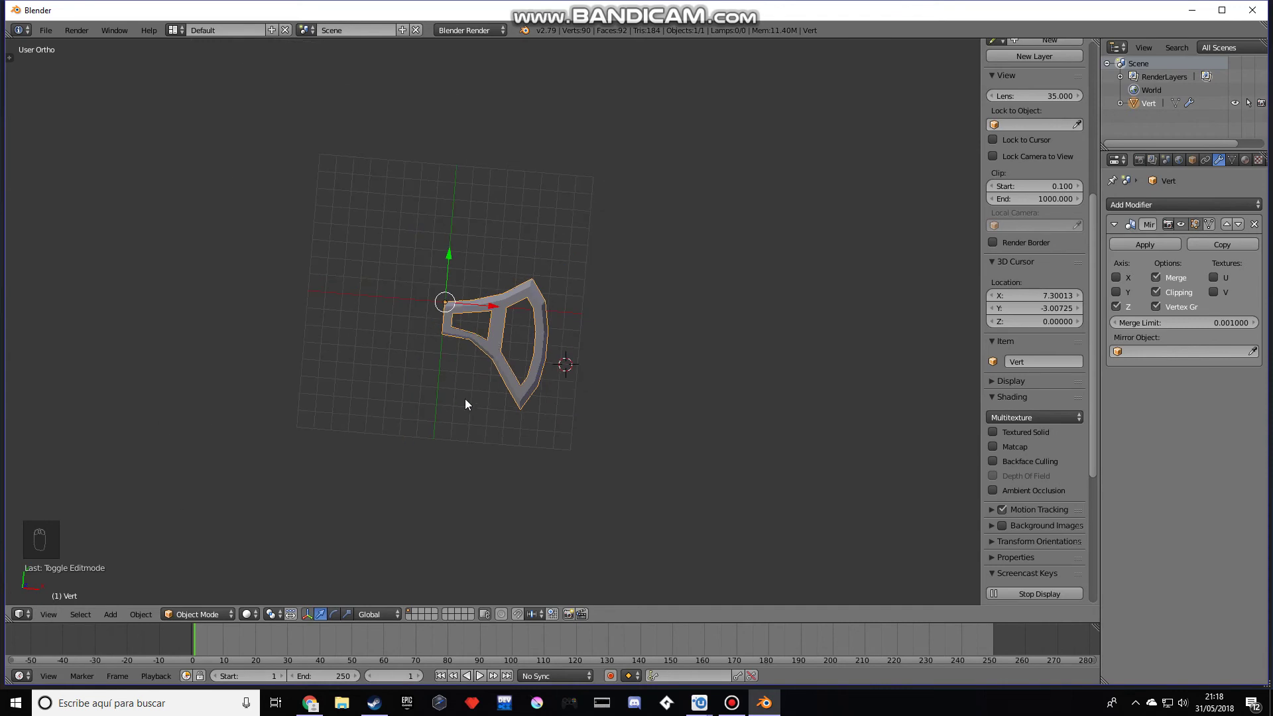
key(shift+c)
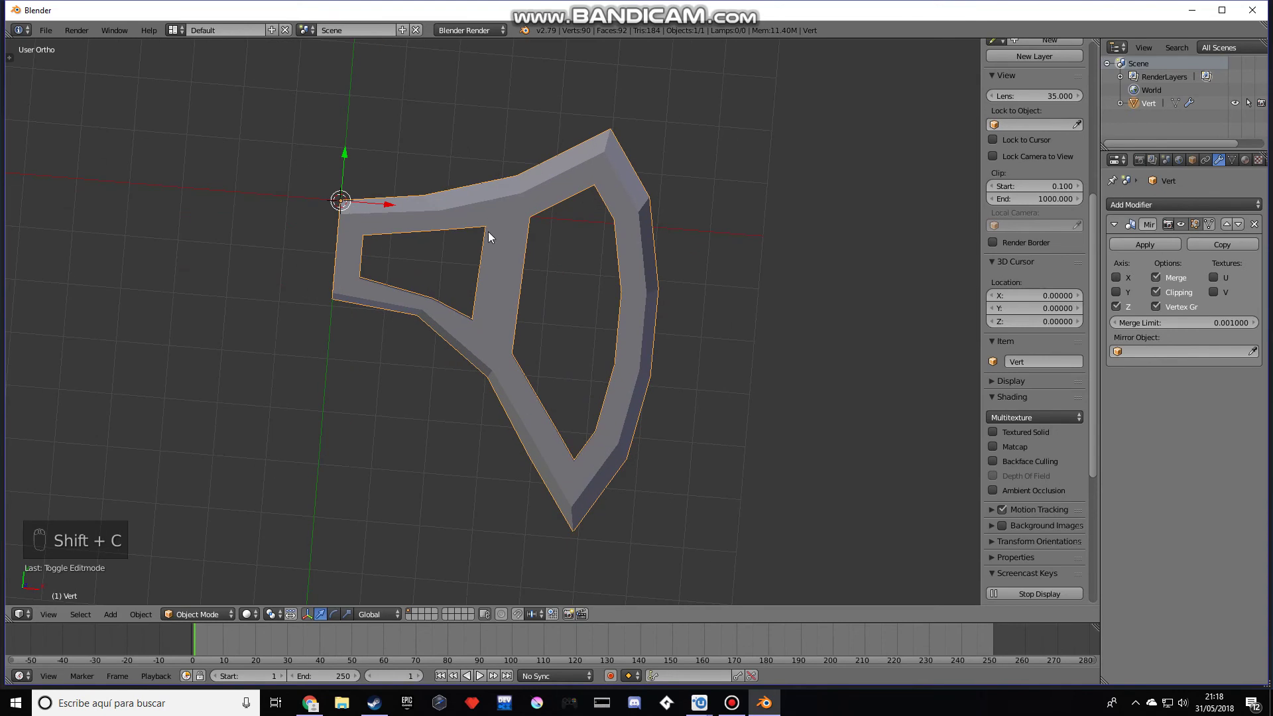
key(shift+a)
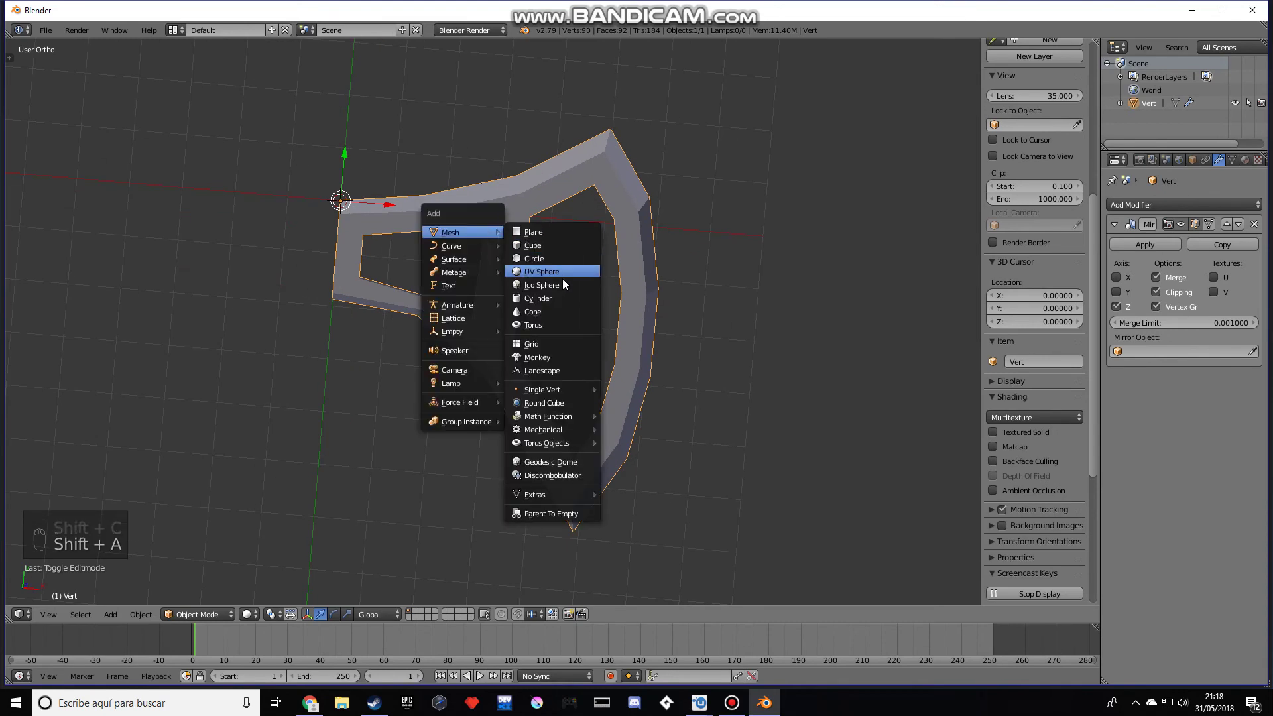
click(557, 298)
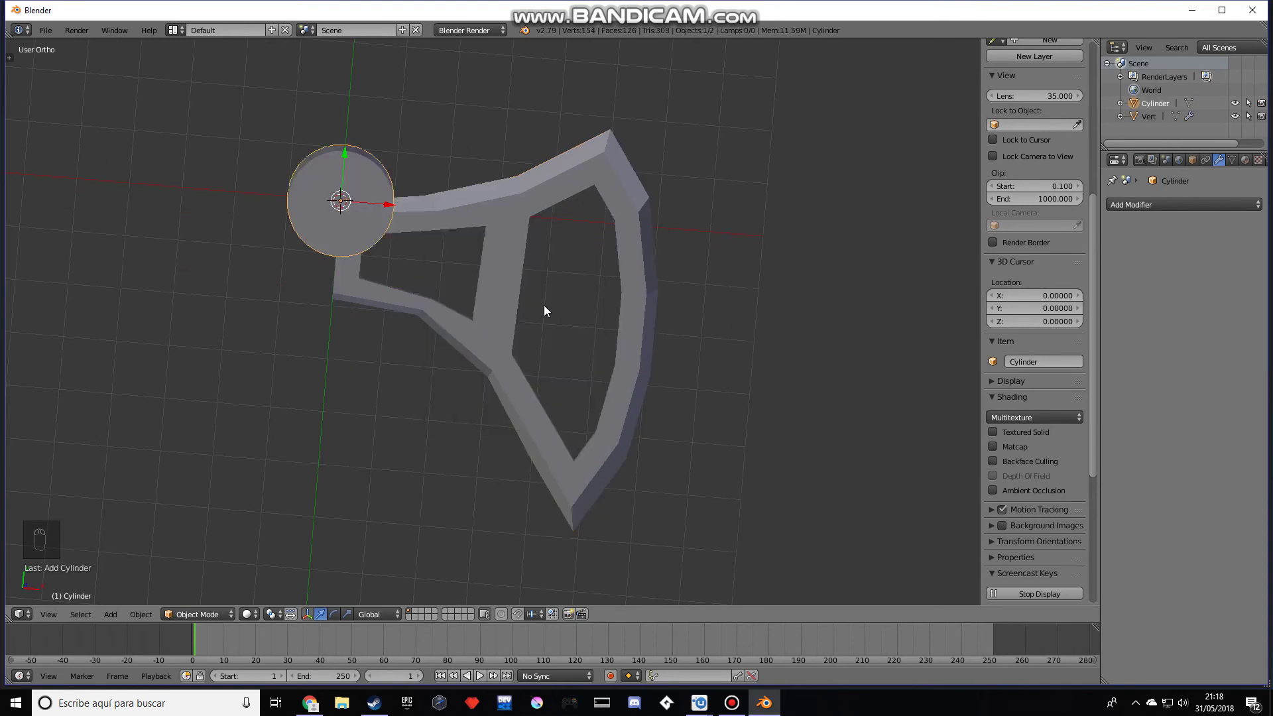
key(t)
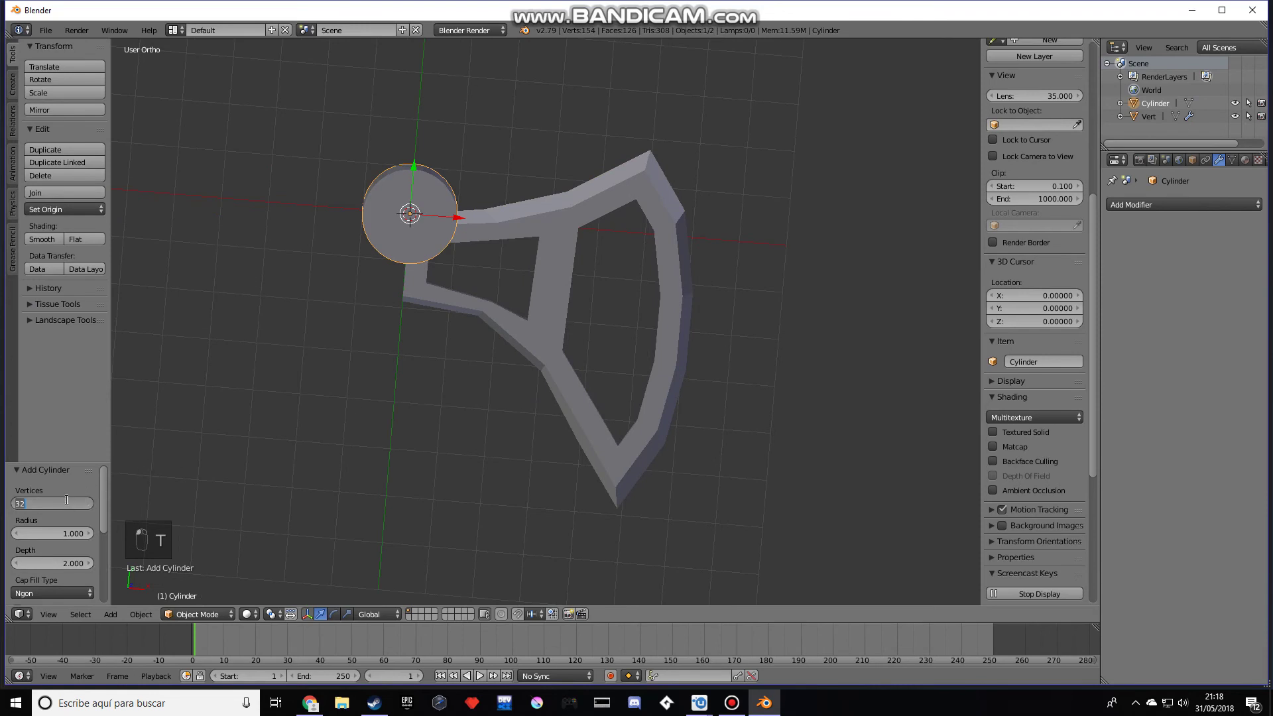
key(Return)
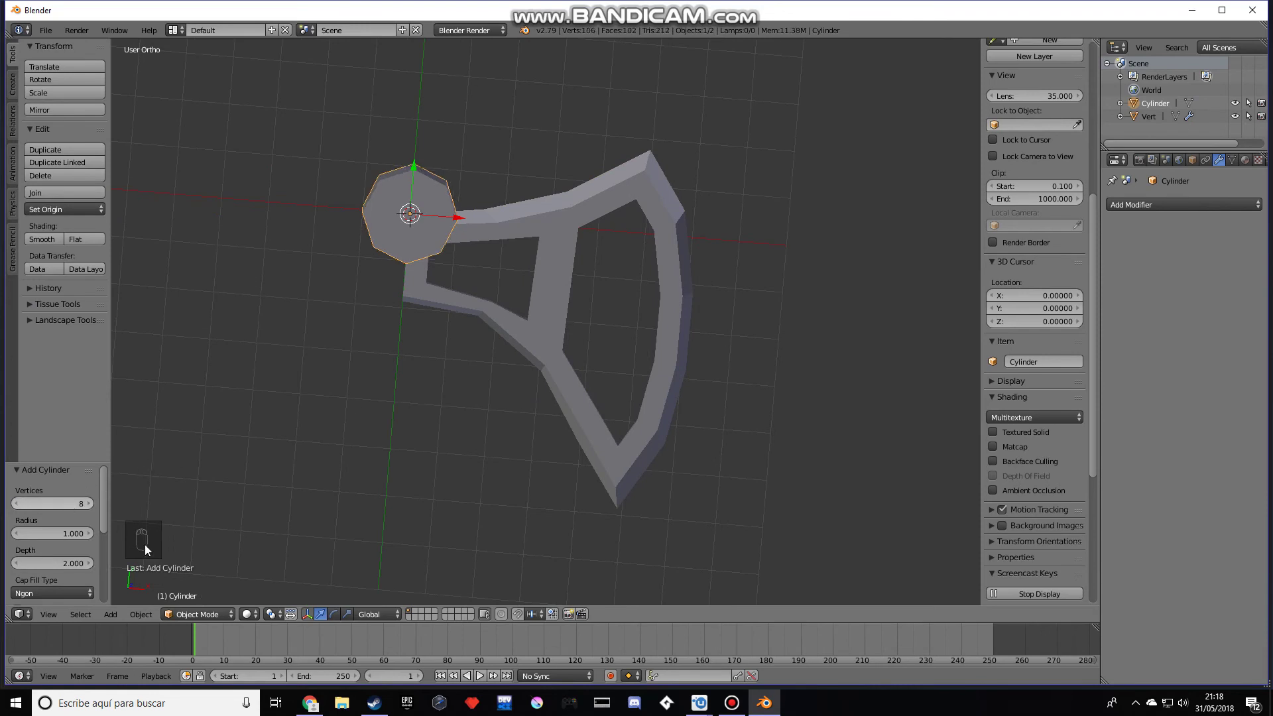
Rotate the cylinder 90° about the X axis
middle_drag(813, 477, 851, 374)
key(r)
key(x)
key(9)
key(0)
key(Return)
Stretch the cylinder along Y into a long handle and move it by -4.694 along Y
middle_drag(682, 136, 655, 212)
key(s)
key(y)
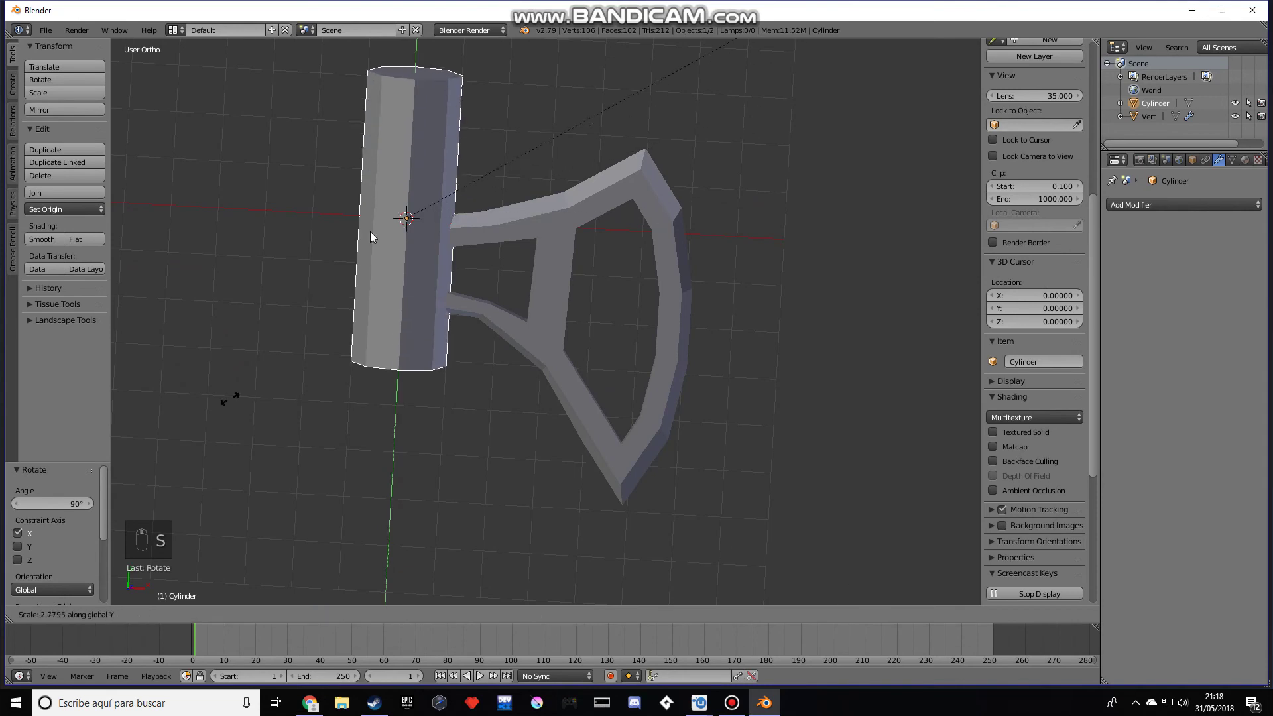
click(493, 549)
scroll(434, 302, down, 5)
drag(496, 233, 514, 337)
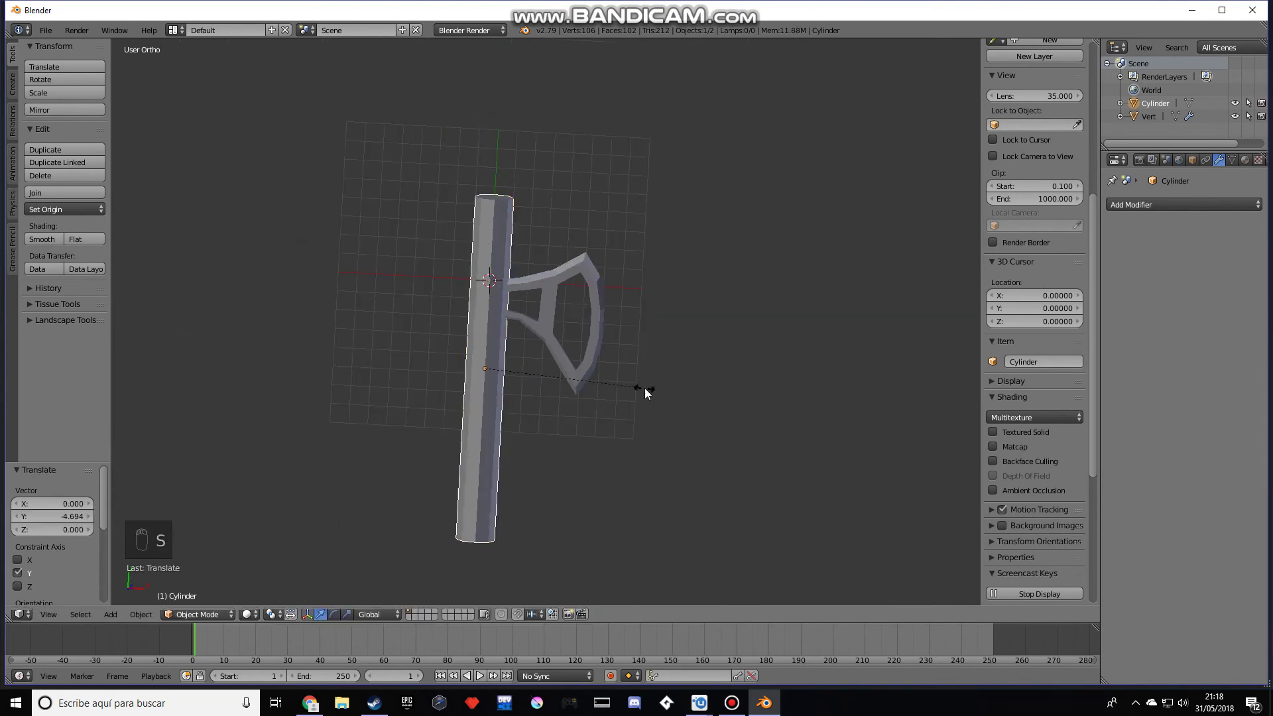
Scale the handle down uniformly and reposition it along X and Y beside the blade's narrow end
key(s)
click(567, 378)
drag(535, 371, 487, 348)
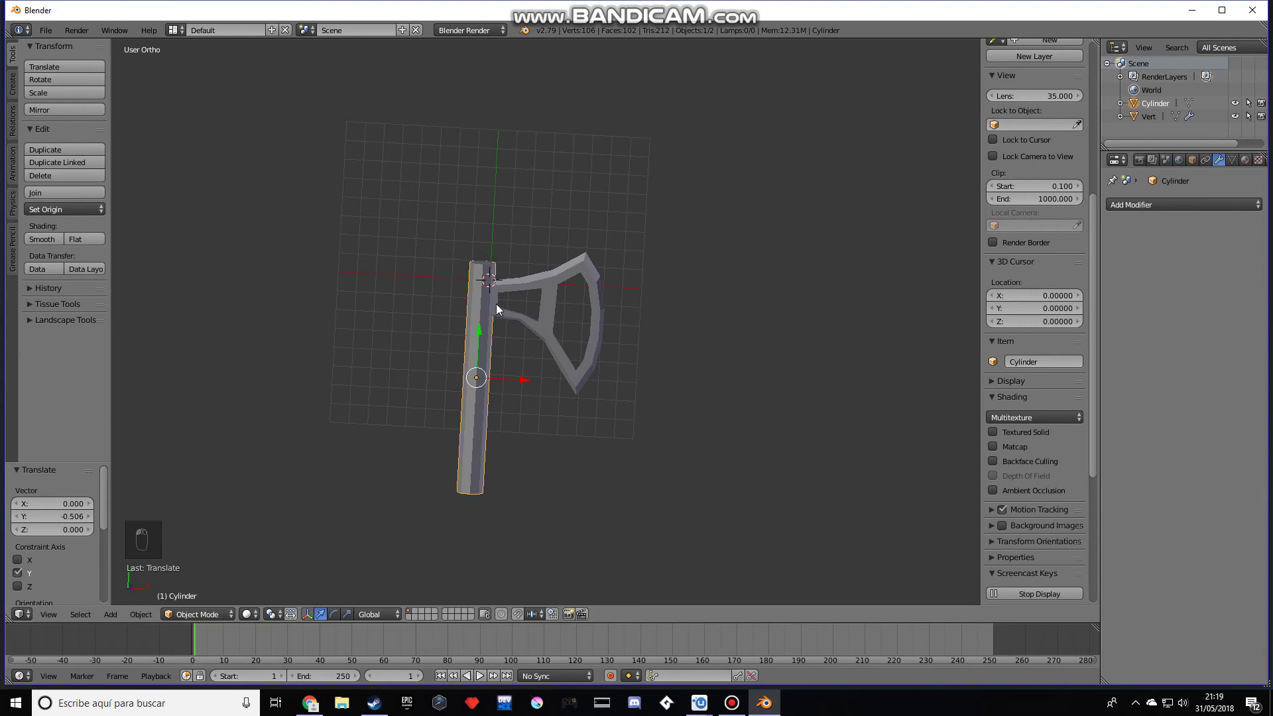
Scale the blade uniformly, adjust it along Y, and move it along X away from the handle
right_click(506, 316)
key(s)
click(678, 315)
drag(492, 233, 491, 234)
middle_drag(537, 358, 521, 310)
scroll(521, 308, up, 3)
drag(456, 257, 524, 243)
middle_drag(519, 298, 484, 304)
Extrude the blade's narrow end face by about 1.217 toward the handle
key(Tab)
scroll(484, 303, up, 4)
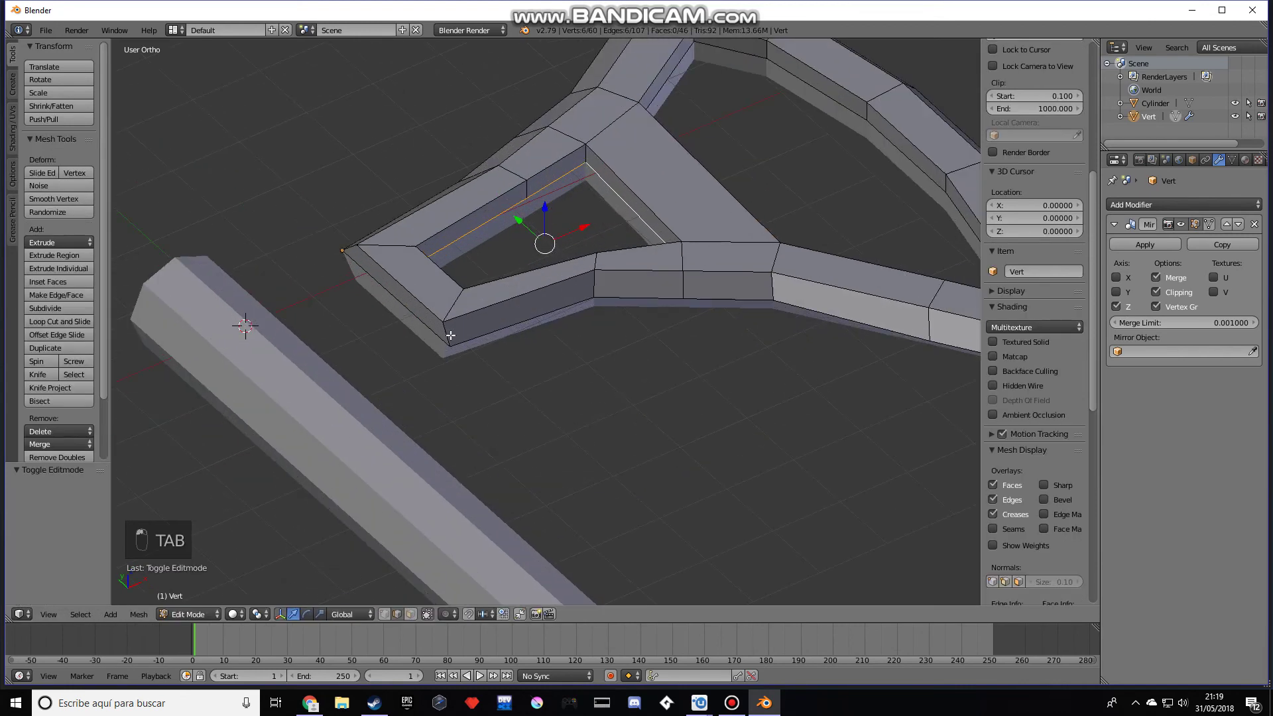
click(411, 615)
right_click(424, 309)
middle_drag(574, 384, 531, 377)
key(e)
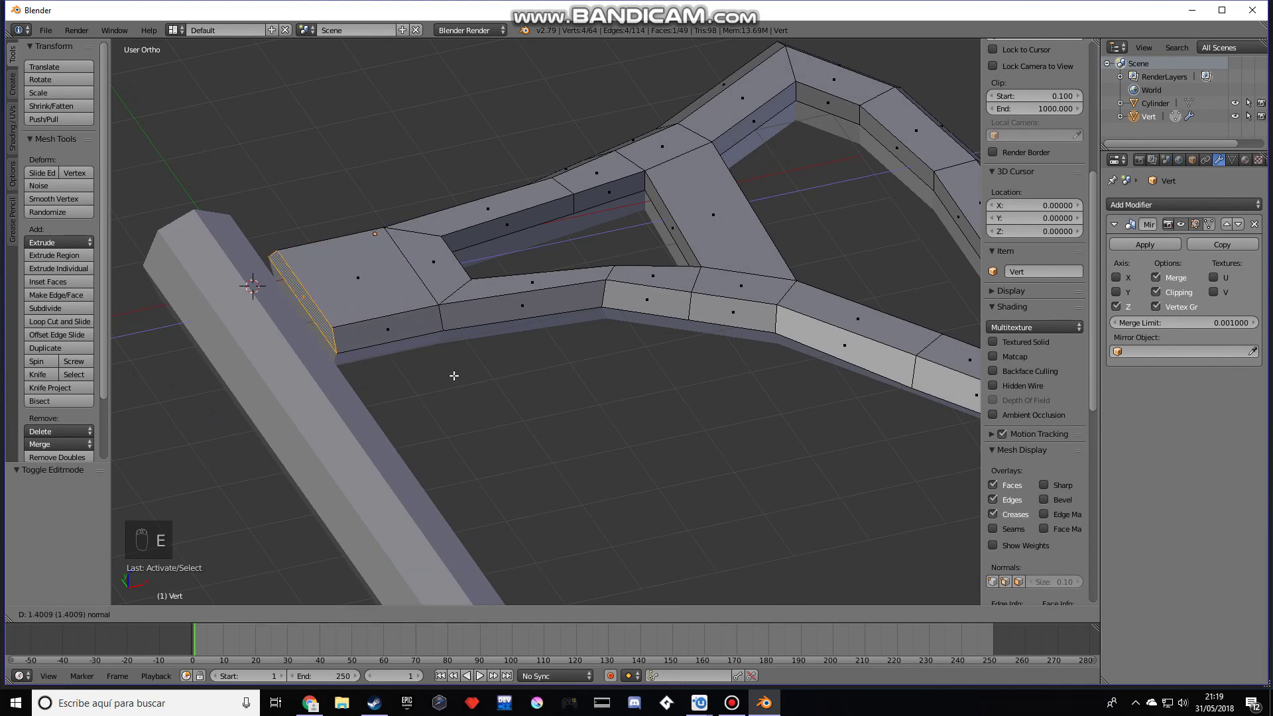
click(460, 375)
Extrude the top and two side faces of the blade's end block and raise them 0.549 along Z
middle_drag(425, 371, 389, 375)
shift+right_click(381, 341)
middle_drag(293, 462, 409, 471)
shift+right_click(430, 471)
key(e)
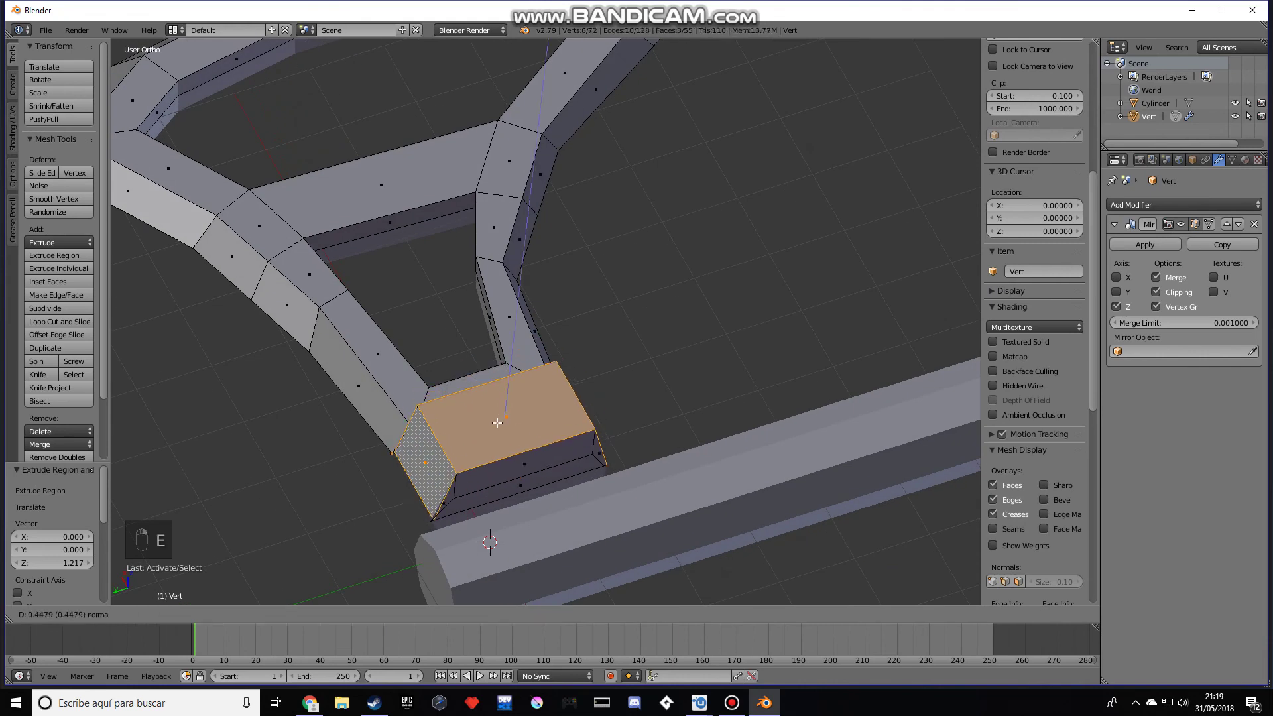
click(491, 444)
key(g)
key(z)
click(497, 390)
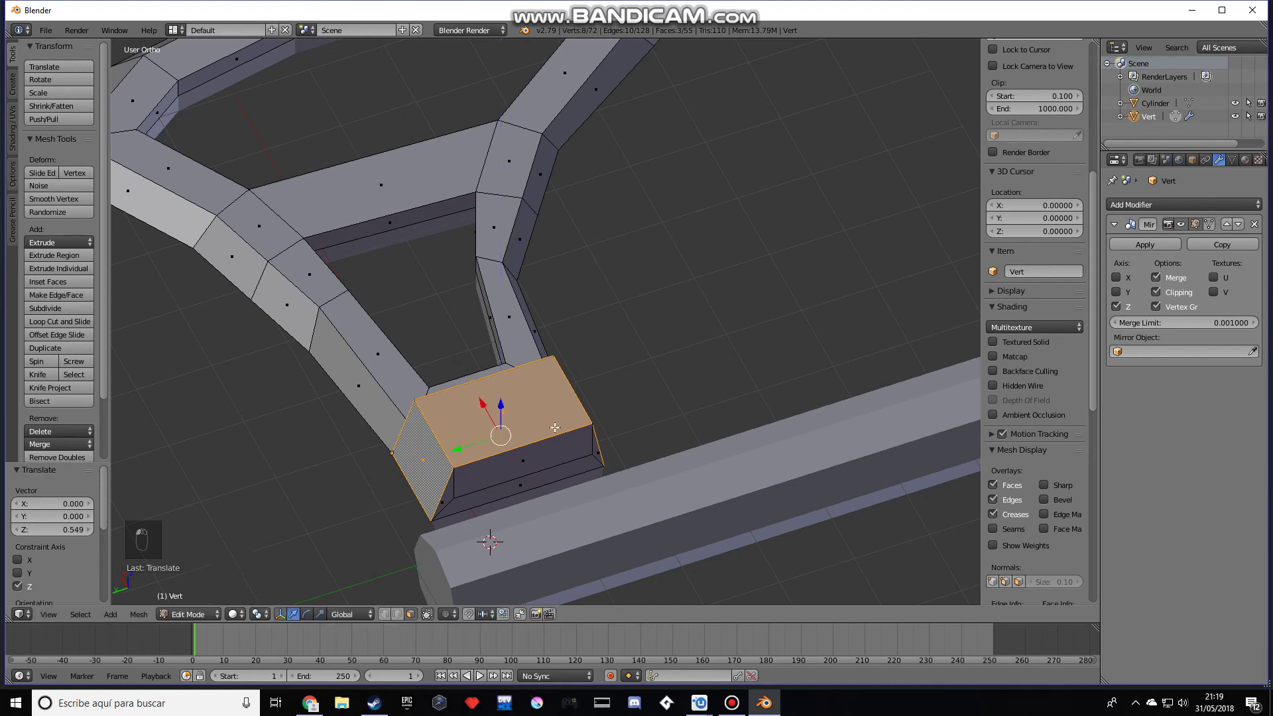
Slide the blade along X onto the handle to compare the block's fit, and move it back off by 2.441 along X
middle_drag(497, 391, 397, 409)
key(Tab)
scroll(464, 297, down, 4)
middle_drag(504, 268, 424, 268)
key(Tab)
scroll(473, 336, up, 3)
middle_drag(474, 337, 371, 358)
click(329, 370)
key(ctrl+z)
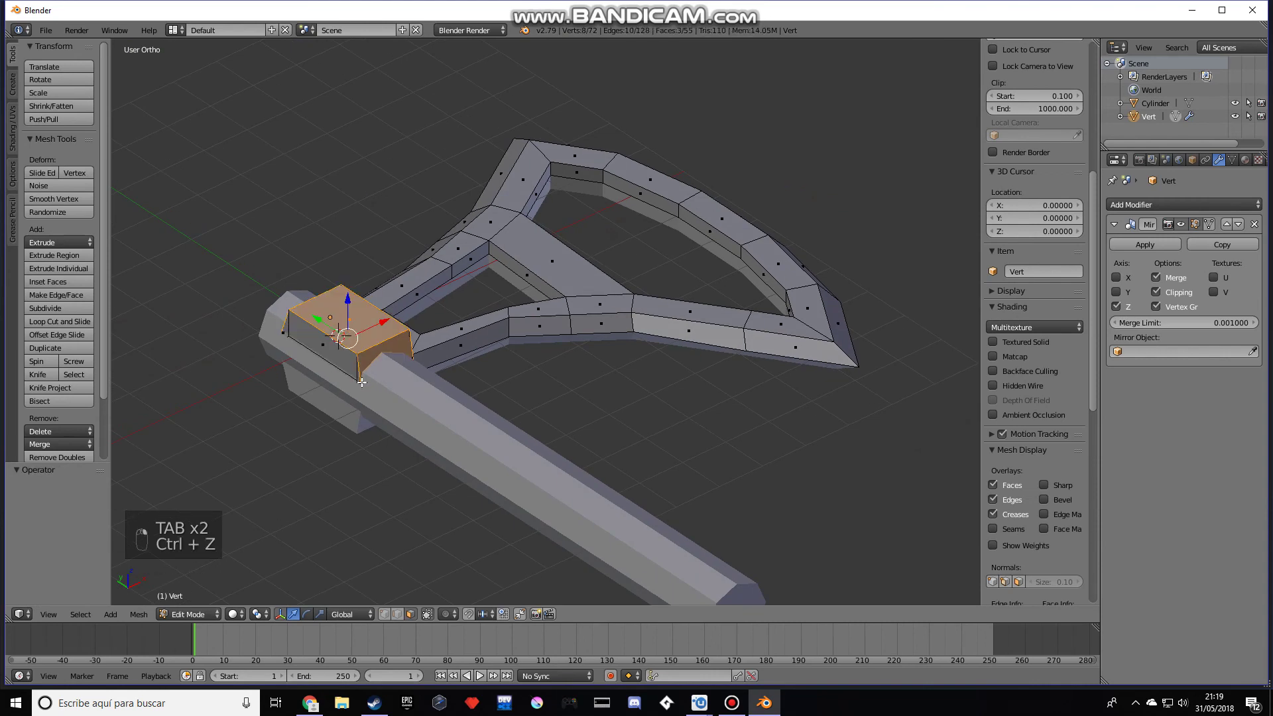
key(Tab)
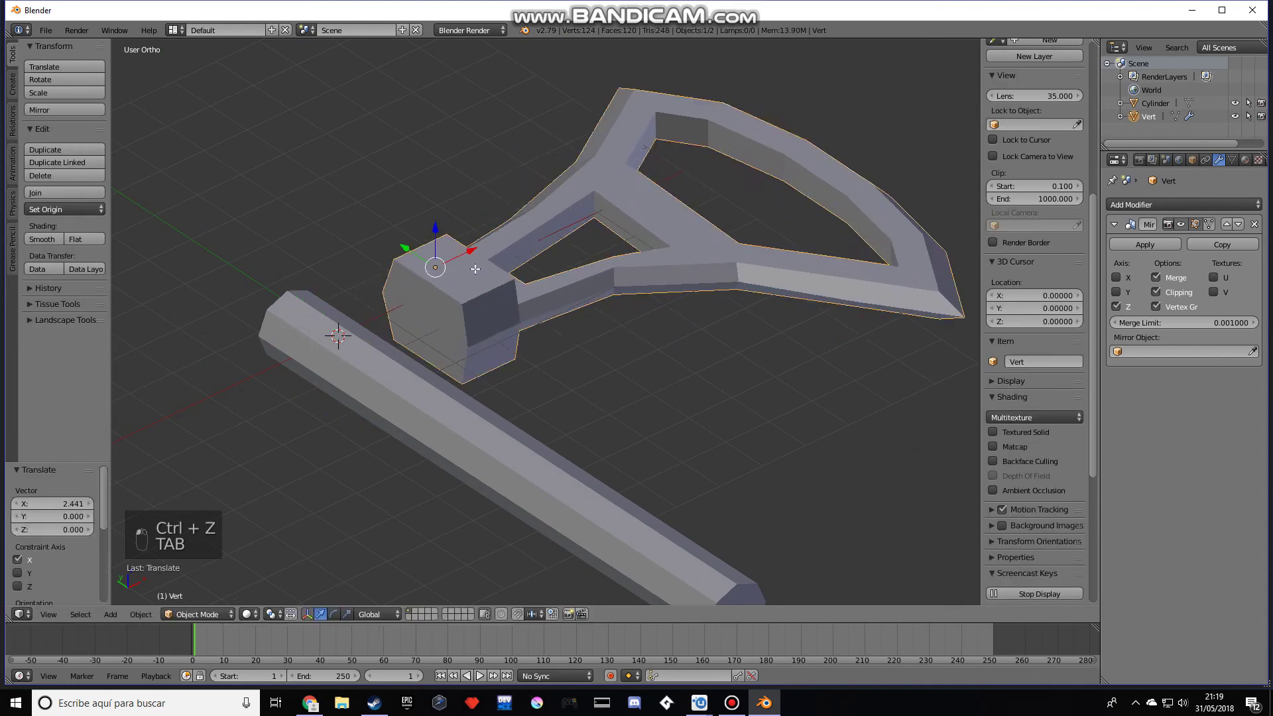
Select the block's handle-facing faces and pull them outward along X to lengthen the block
key(Tab)
shift+click(426, 317)
shift+right_click(463, 331)
shift+right_click(390, 284)
middle_drag(487, 352, 438, 299)
key(Tab)
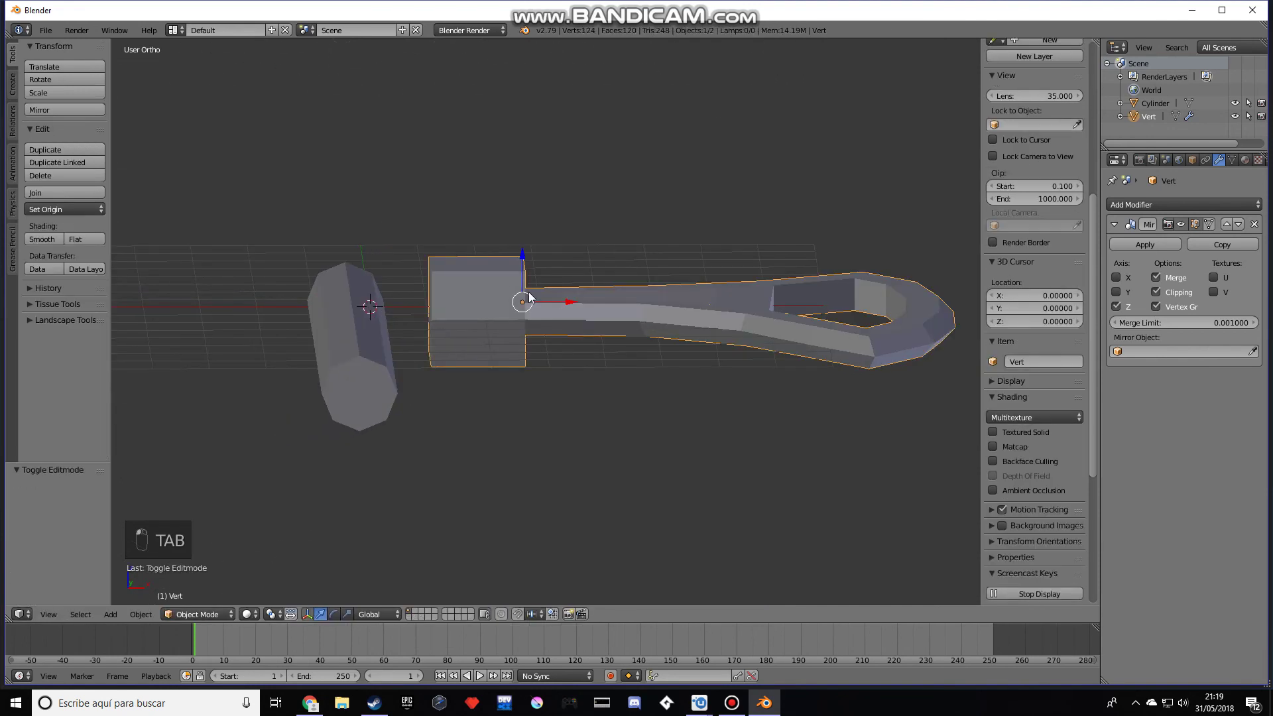
Move the blade along X until its block encloses the upper end of the handle
drag(556, 303, 428, 304)
key(Tab)
middle_drag(430, 306, 489, 495)
key(Tab)
middle_drag(503, 396, 559, 408)
key(Tab)
scroll(472, 403, up, 5)
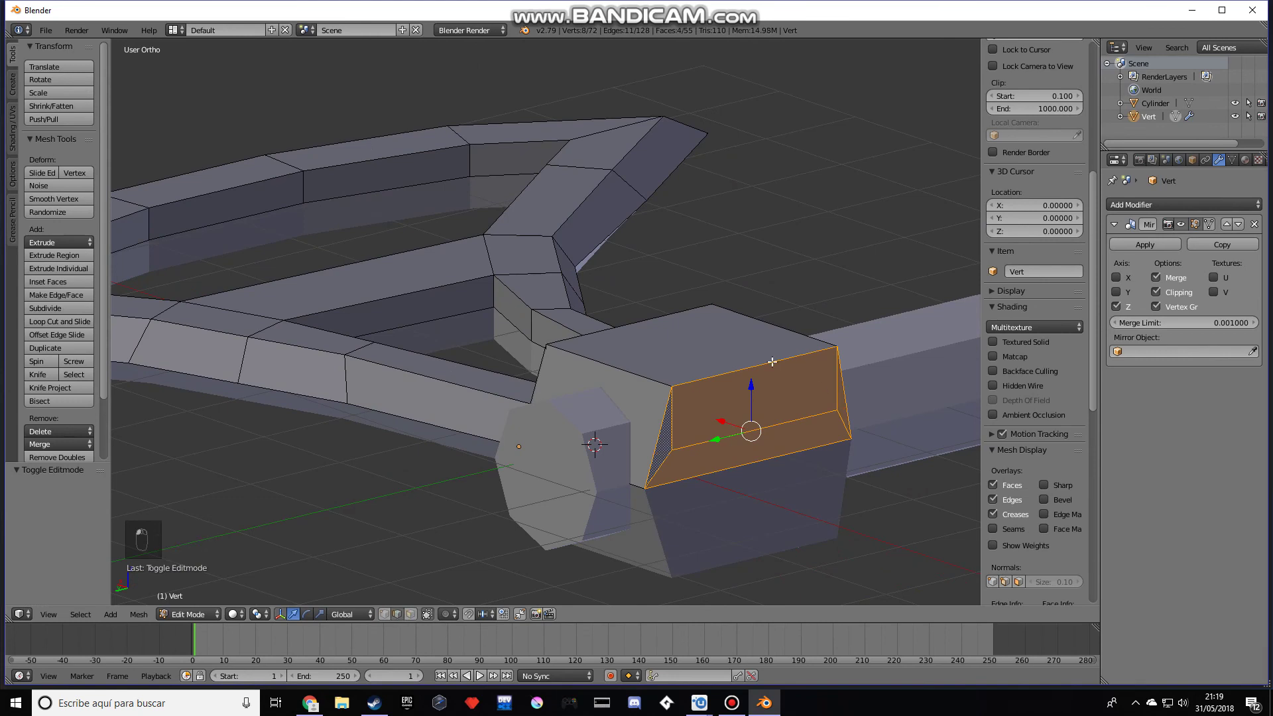
Move the block's top face by -0.088 along Z and switch to edge selection
right_click(633, 348)
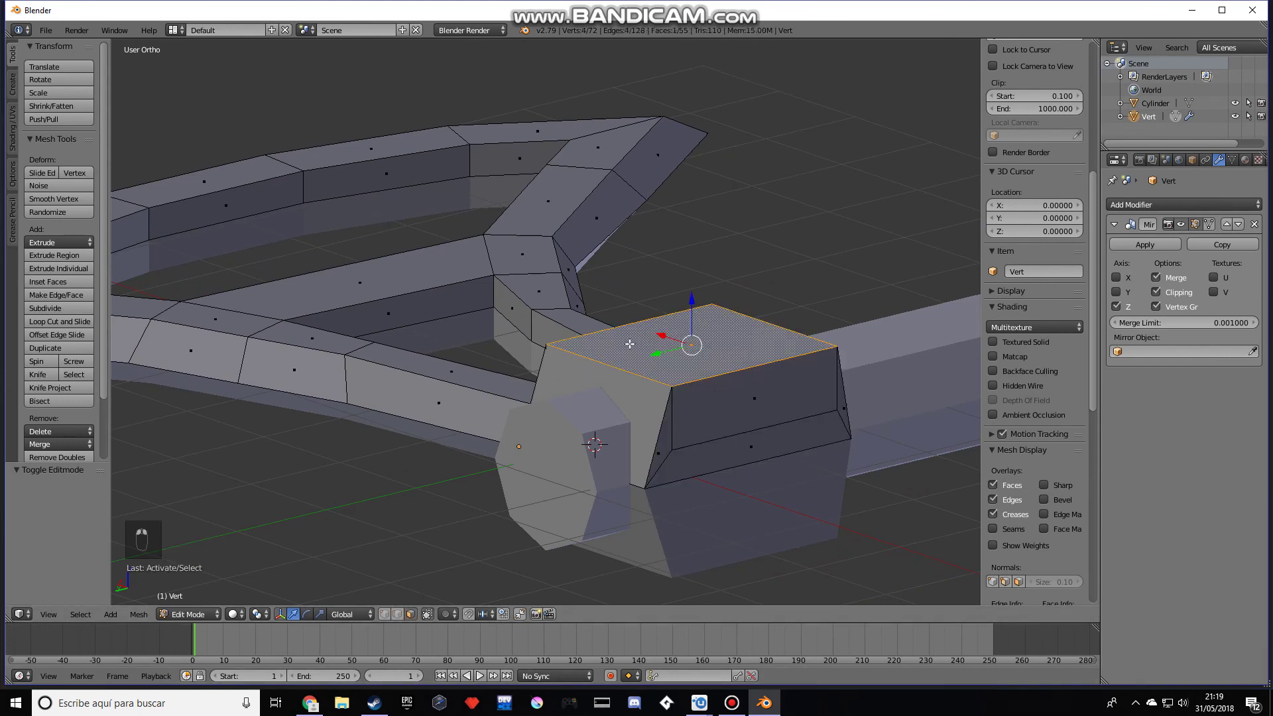
key(g)
key(z)
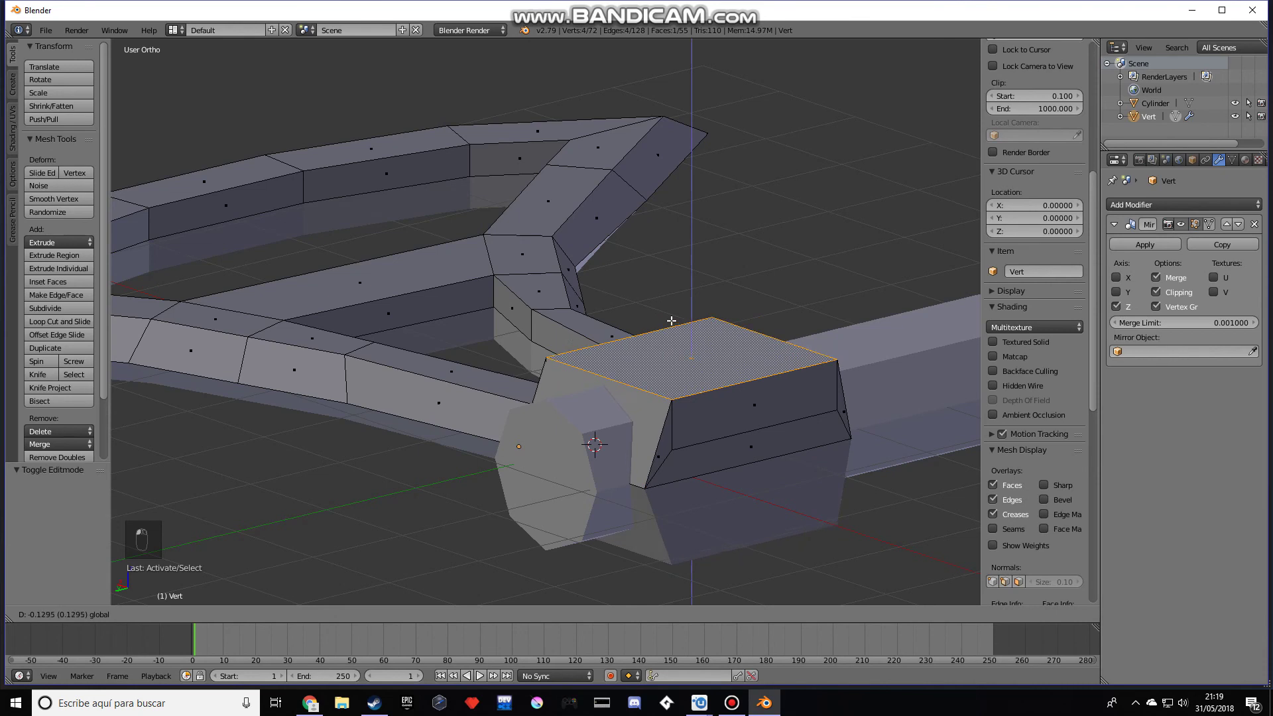
click(673, 320)
click(384, 618)
click(396, 614)
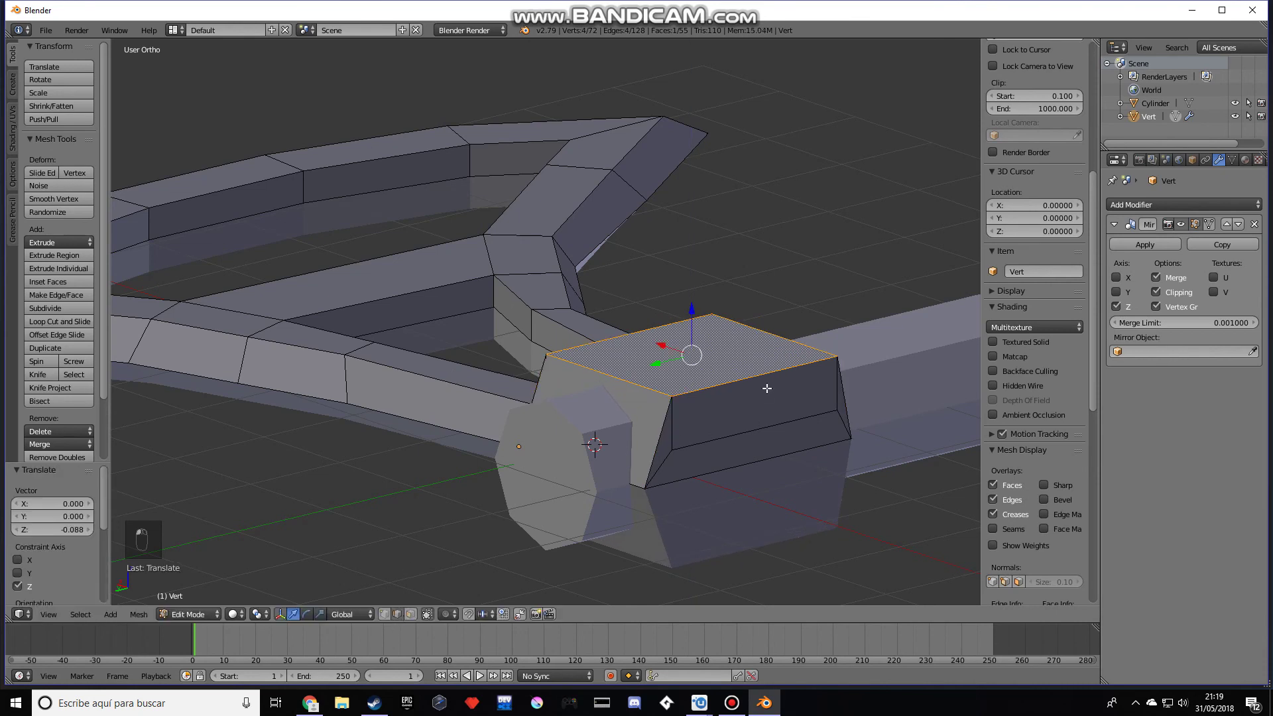
right_click(756, 373)
middle_drag(604, 443, 720, 412)
shift+right_click(886, 281)
middle_drag(885, 281, 702, 261)
key(g)
key(z)
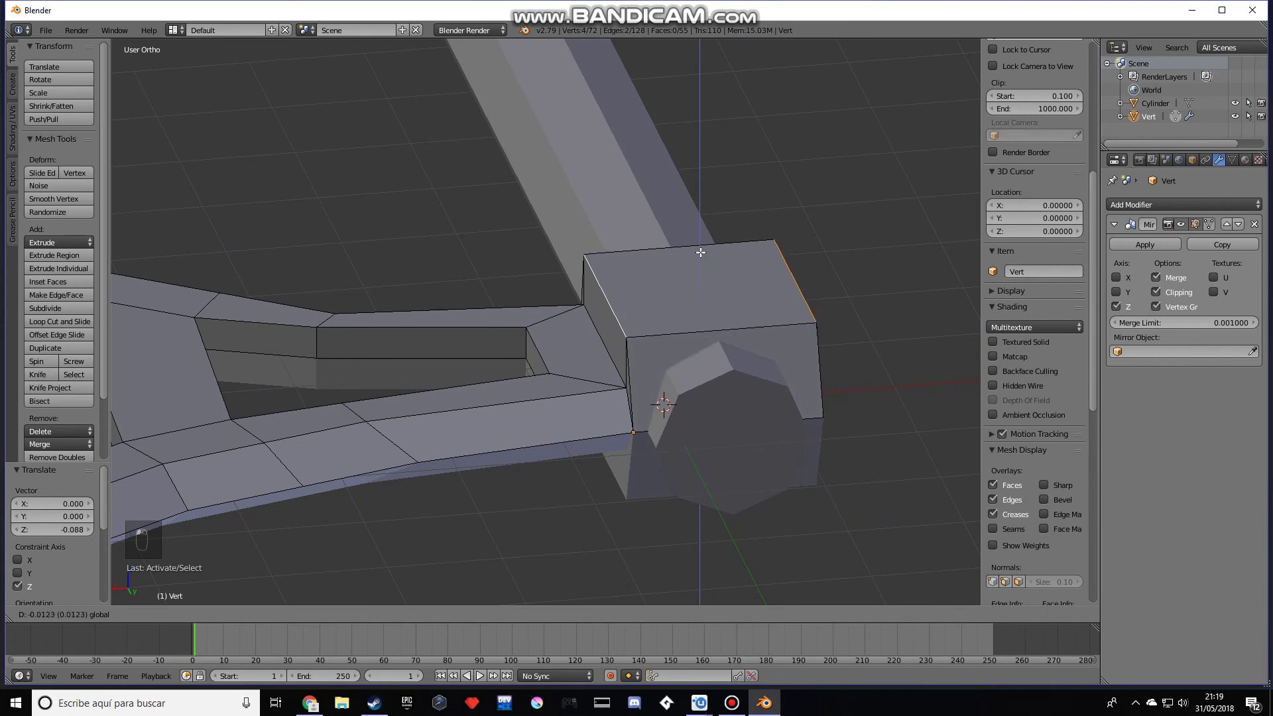
click(700, 265)
Add a loop cut along the middle of the block's top and lower its two outer top edges along Z
key(ctrl+r)
click(702, 319)
click(701, 319)
right_click(614, 294)
shift+right_click(799, 290)
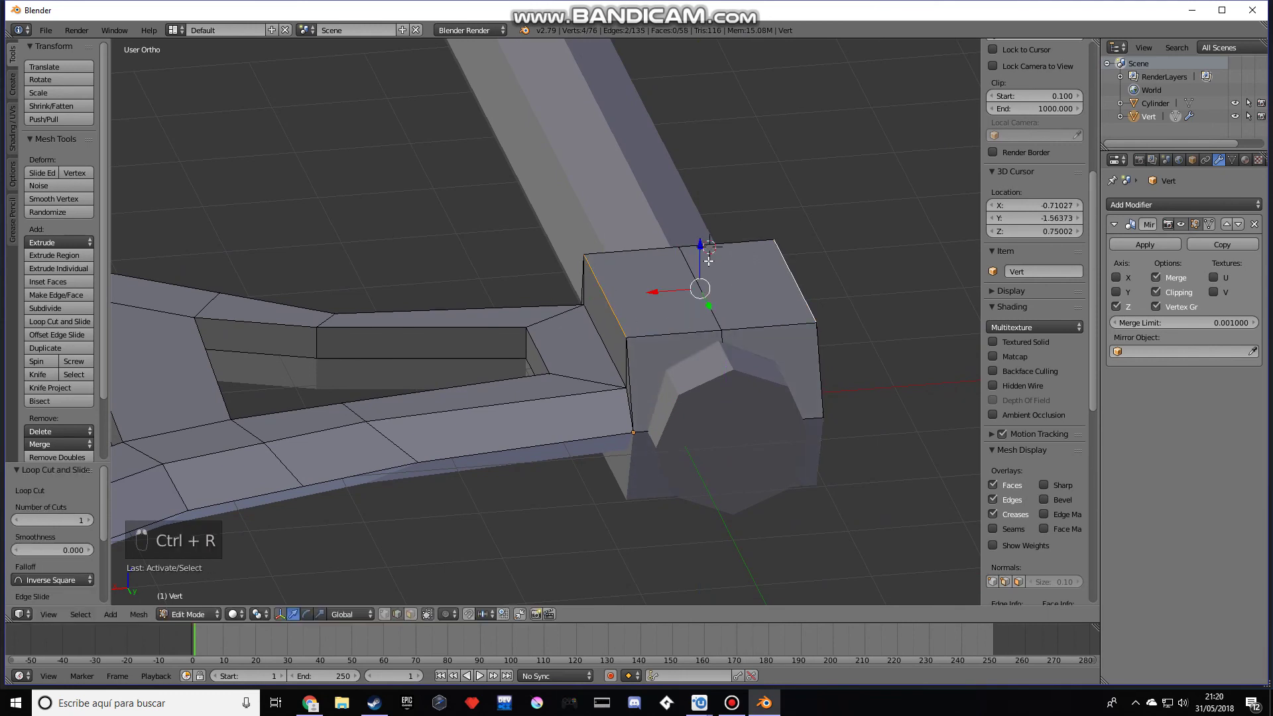
drag(699, 250, 707, 280)
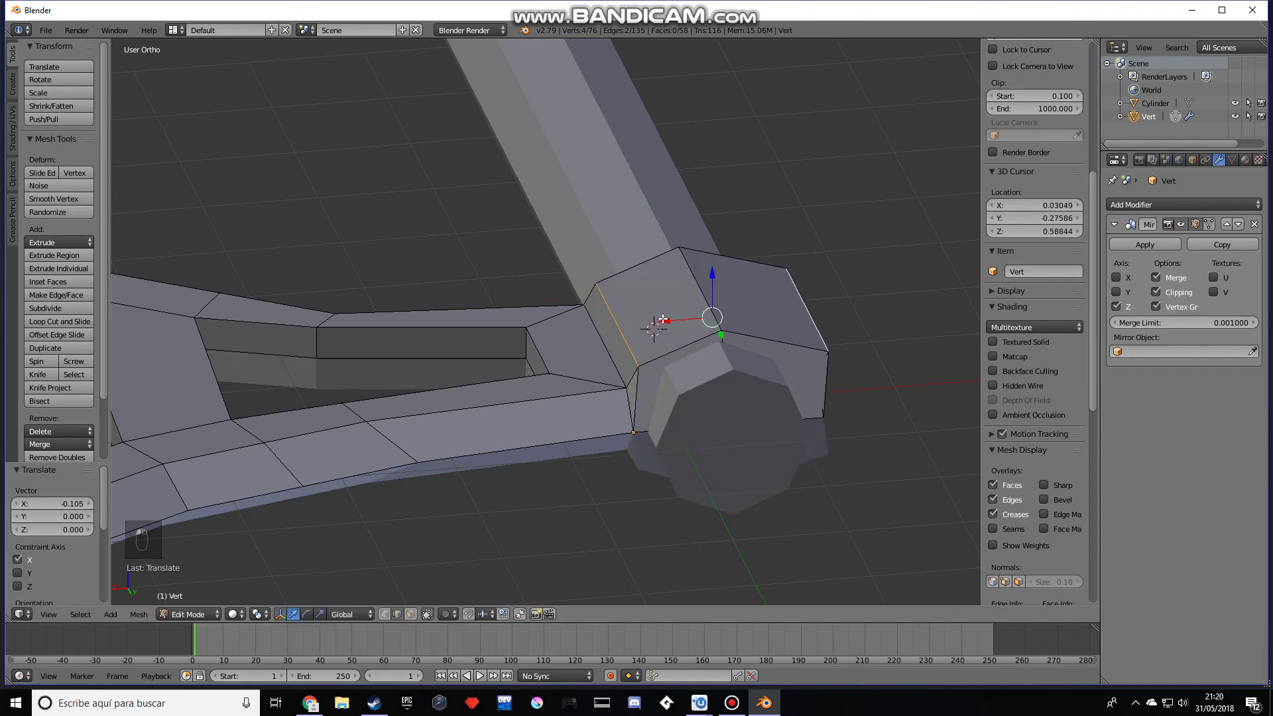
Undo the X shift of the two outer top edges and scale them inward to about 0.81 along X
key(ctrl+z)
key(s)
key(x)
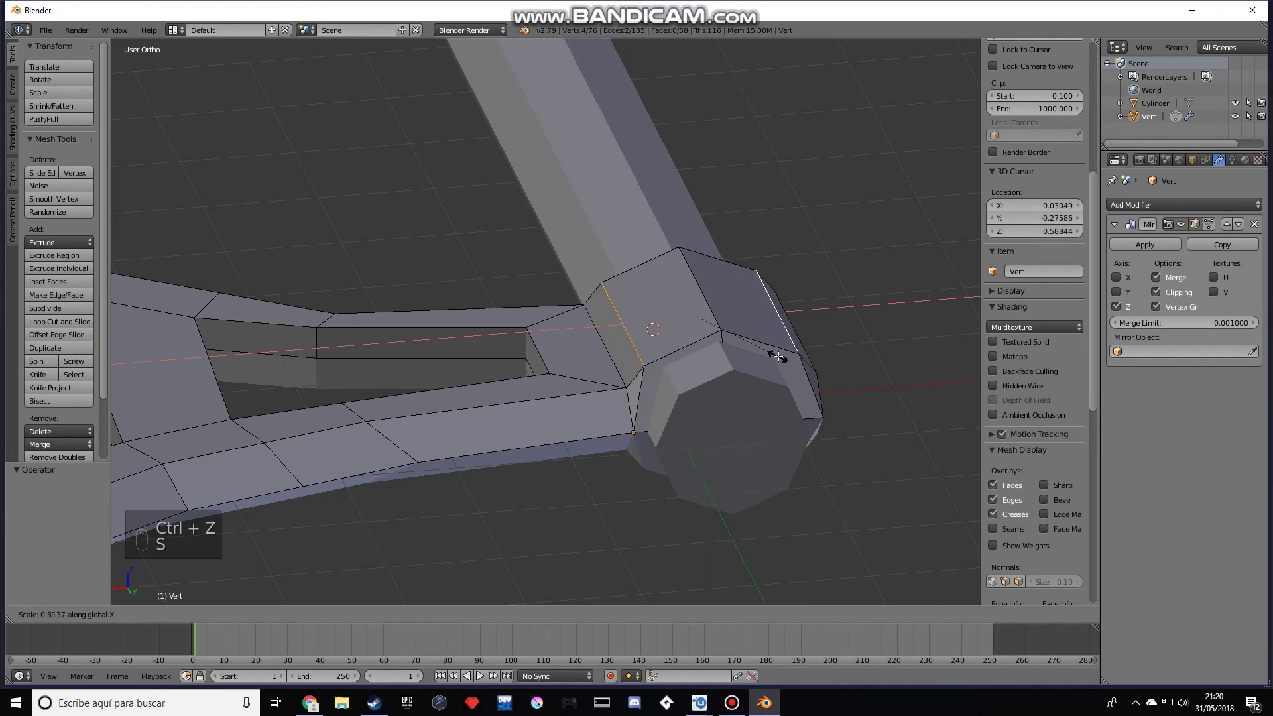
click(785, 357)
key(backslash)
key(Tab)
middle_drag(814, 453, 532, 523)
scroll(511, 487, down, 4)
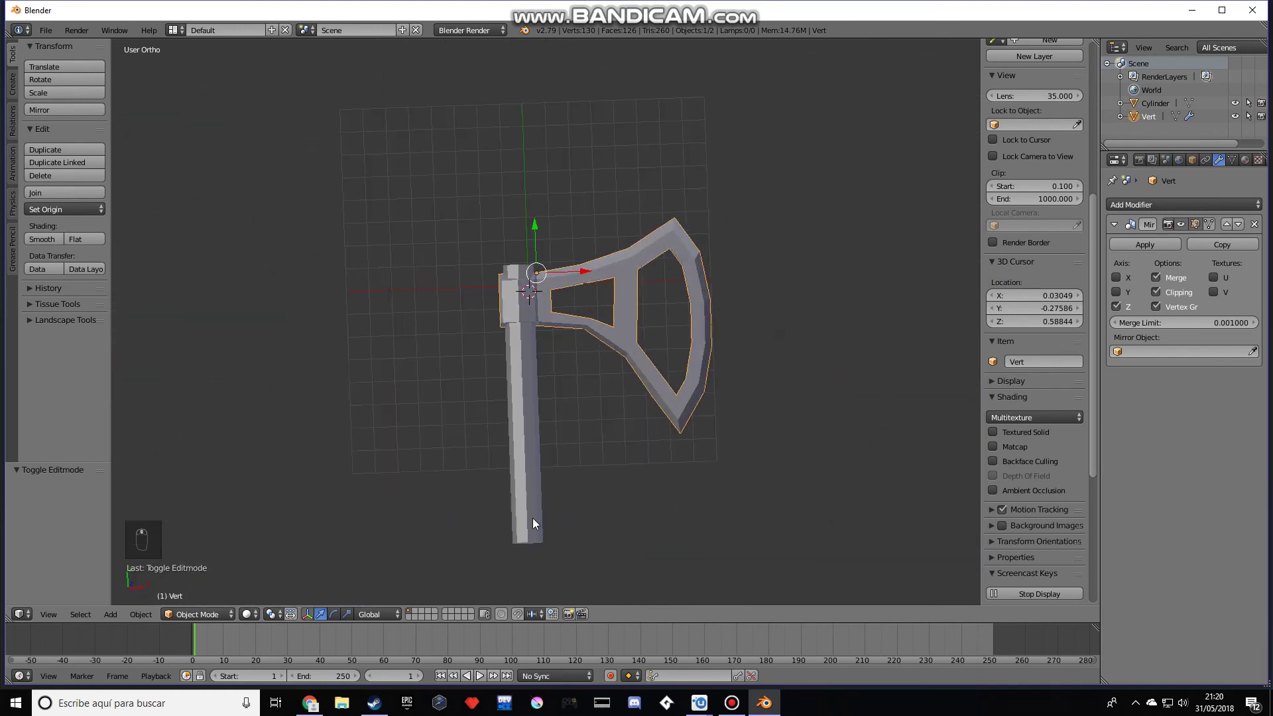